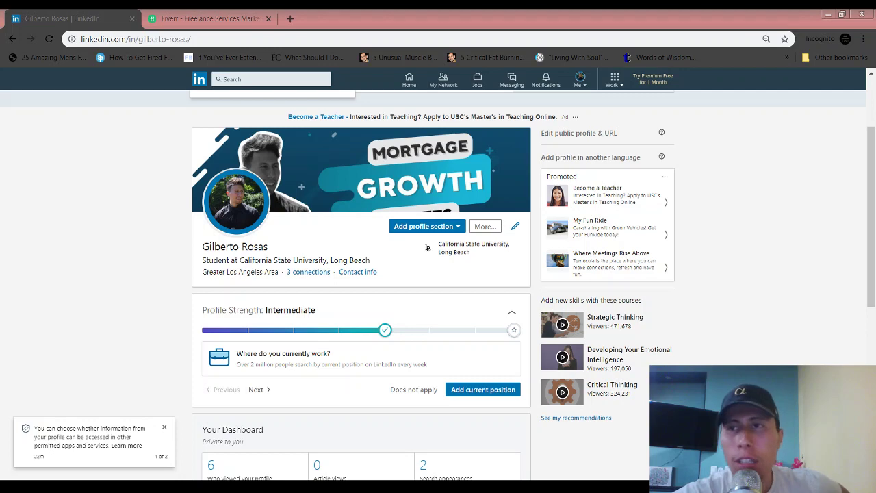
- Dismiss the privacy notice about sharing profile information with other apps
{"action": "left_click", "coordinate": [428, 248]}
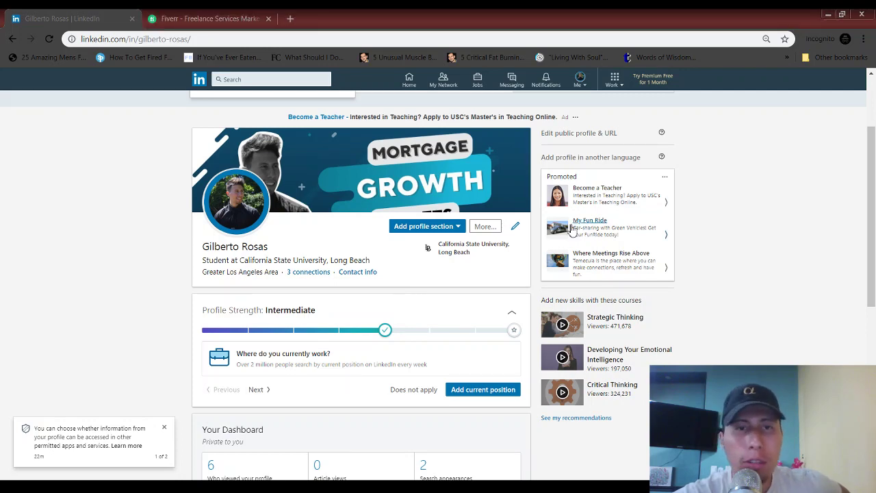
{"action": "mouse_move", "coordinate": [873, 148]}
{"action": "left_mouse_down"}
{"action": "mouse_move", "coordinate": [873, 97]}
{"action": "mouse_move", "coordinate": [875, 159]}
{"action": "left_mouse_up"}
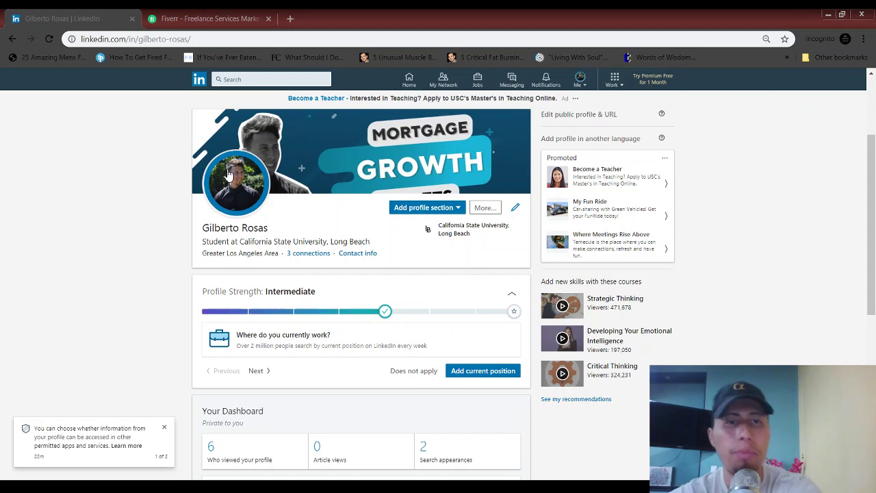
{"action": "left_click", "coordinate": [165, 429]}
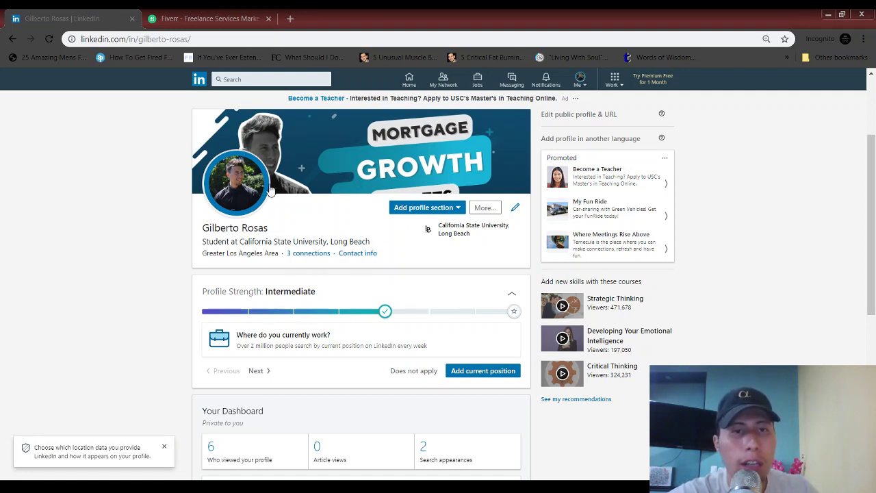
- Close the location-data notice on the LinkedIn profile
{"action": "left_click", "coordinate": [164, 447]}
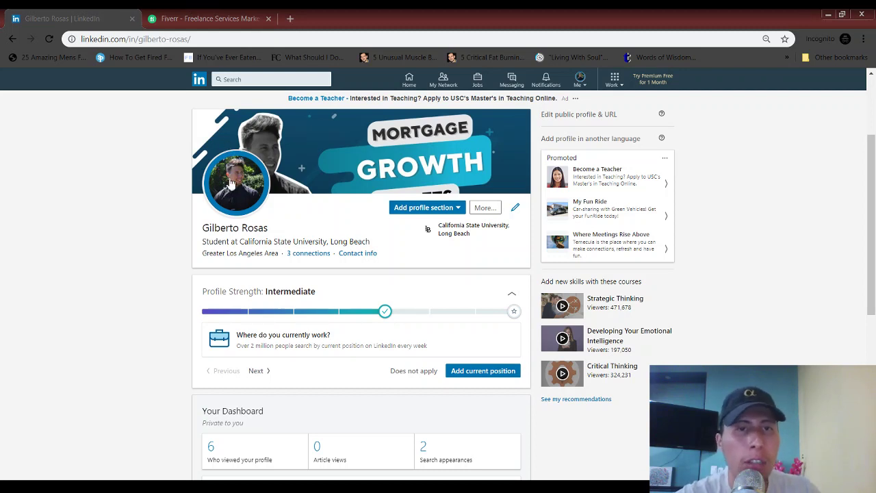
- Open the headshot editor and close it without changing the photo
{"action": "left_click", "coordinate": [238, 191]}
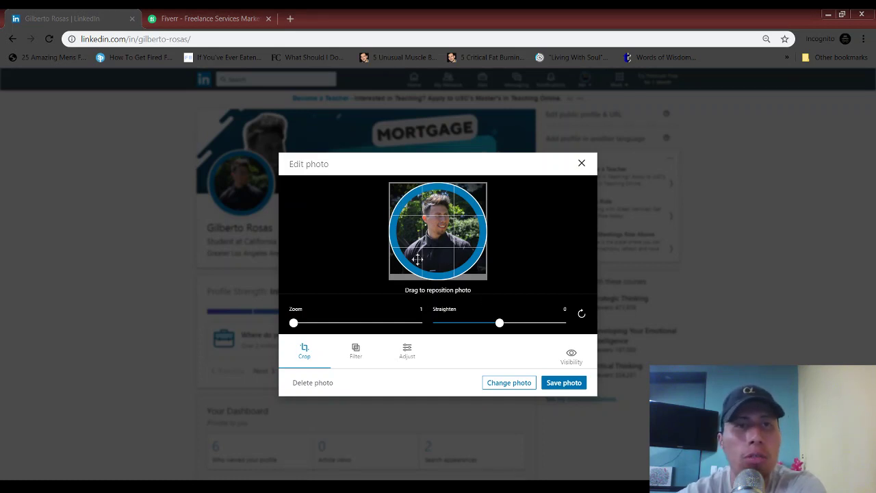
{"action": "left_click", "coordinate": [582, 165]}
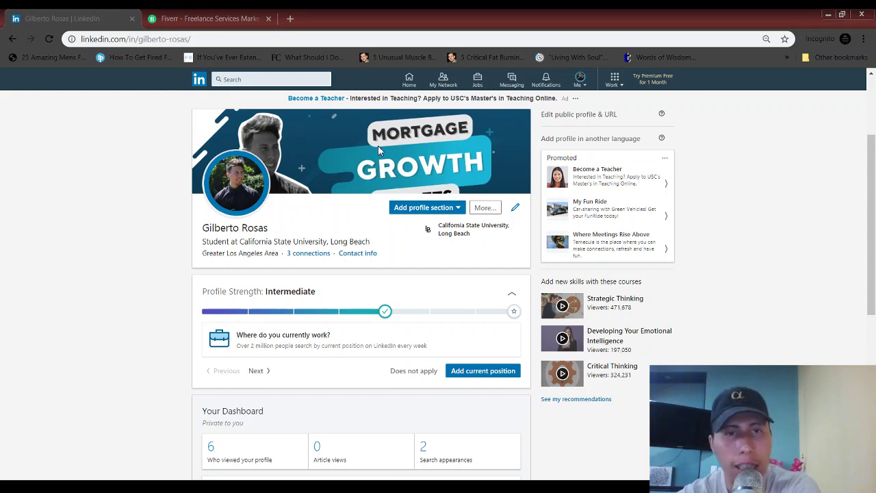
- Switch to the Fiverr home page and look over its service category menus
{"action": "left_click", "coordinate": [226, 19]}
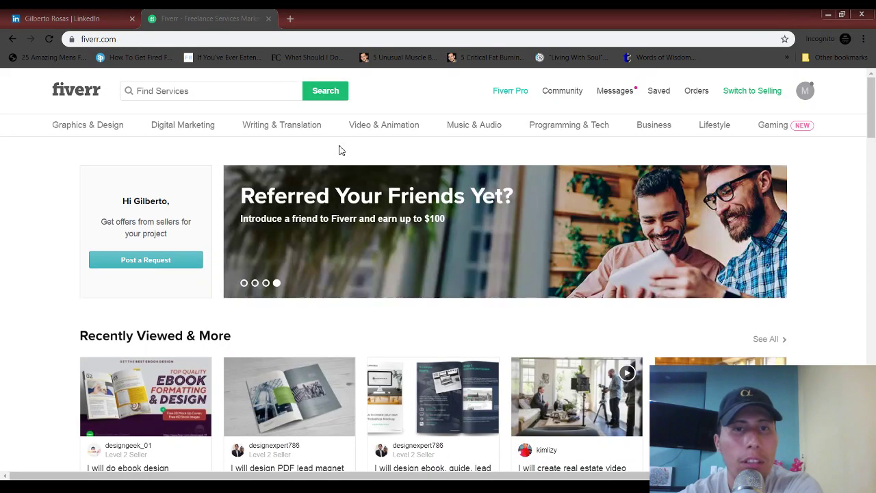
{"action": "mouse_move", "coordinate": [359, 126]}
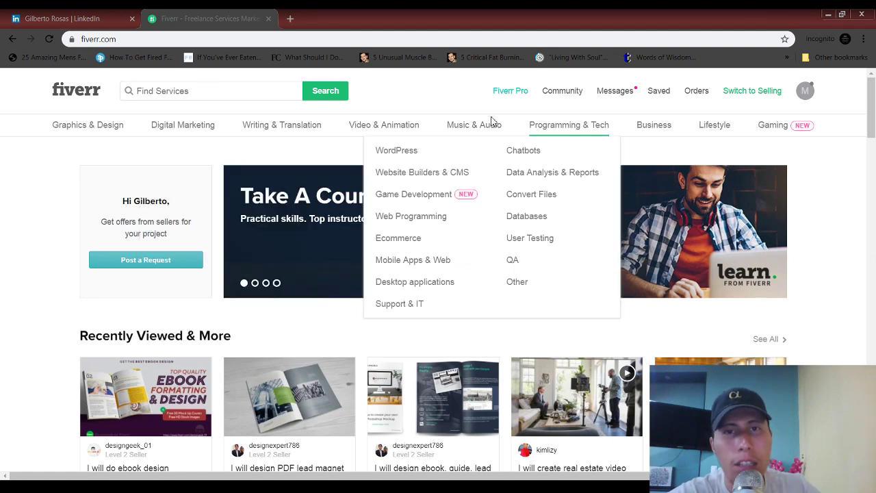
{"action": "mouse_move", "coordinate": [294, 133]}
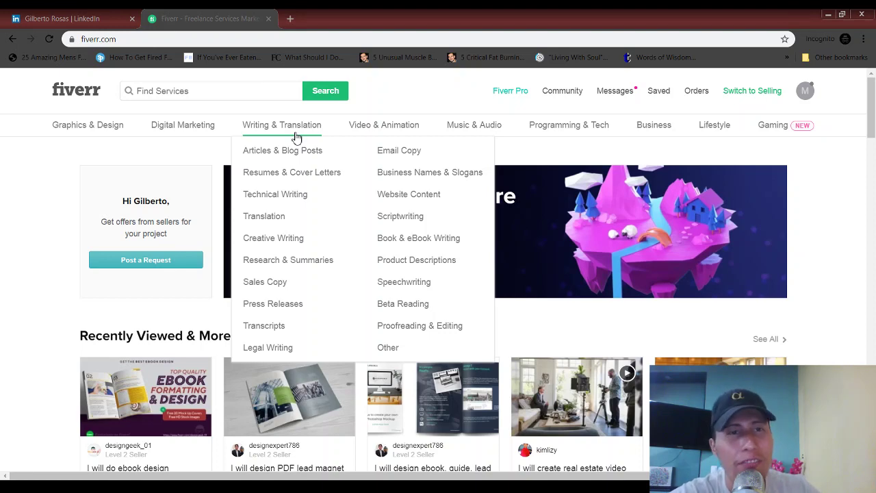
- Back on LinkedIn, view the Mortgage Growth banner full size, close it, then return to Fiverr
{"action": "left_click", "coordinate": [87, 15]}
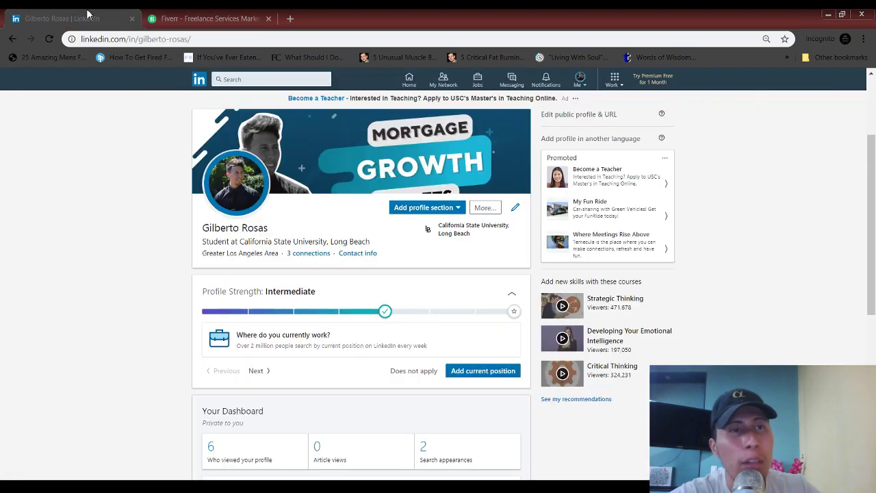
{"action": "left_click", "coordinate": [327, 125]}
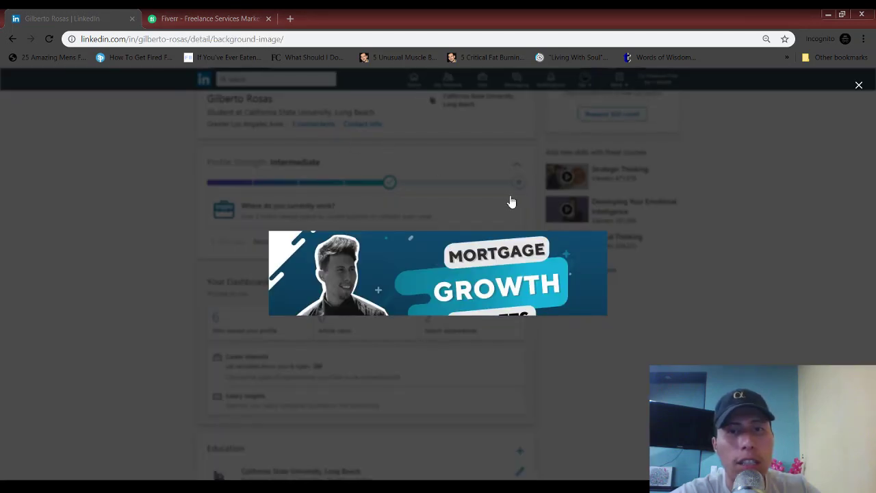
{"action": "left_click", "coordinate": [767, 199]}
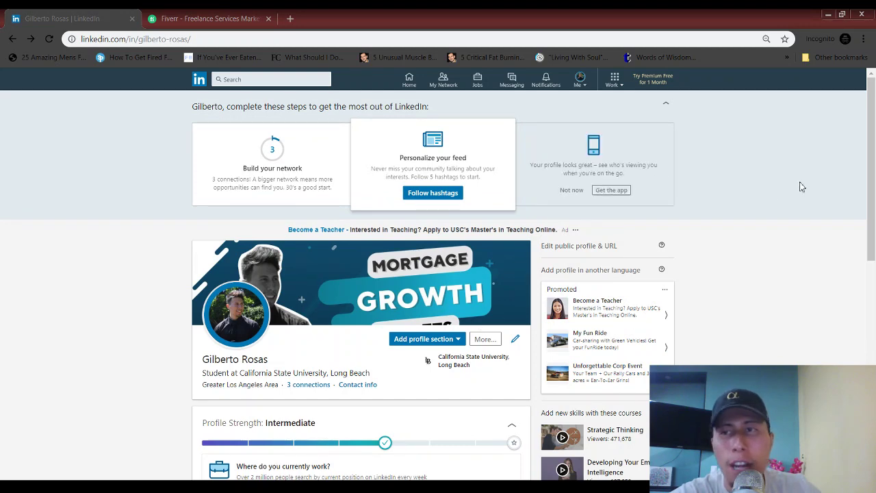
{"action": "scroll", "coordinate": [875, 159], "scroll_direction": "down", "scroll_amount": 1}
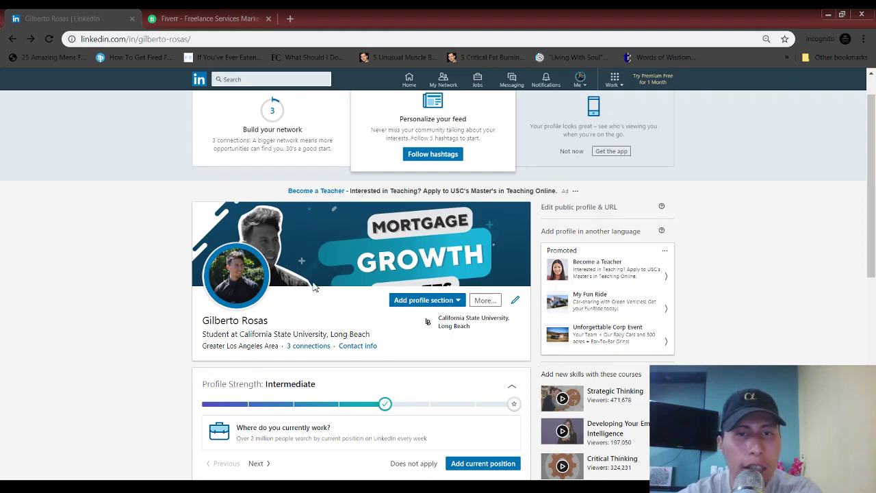
{"action": "left_click", "coordinate": [194, 15]}
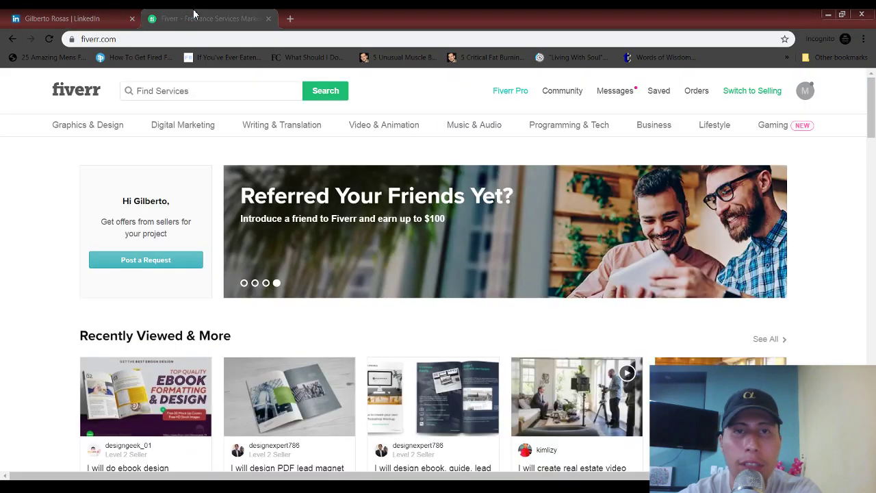
- Return from Fiverr to the LinkedIn profile tab
{"action": "left_click", "coordinate": [106, 14]}
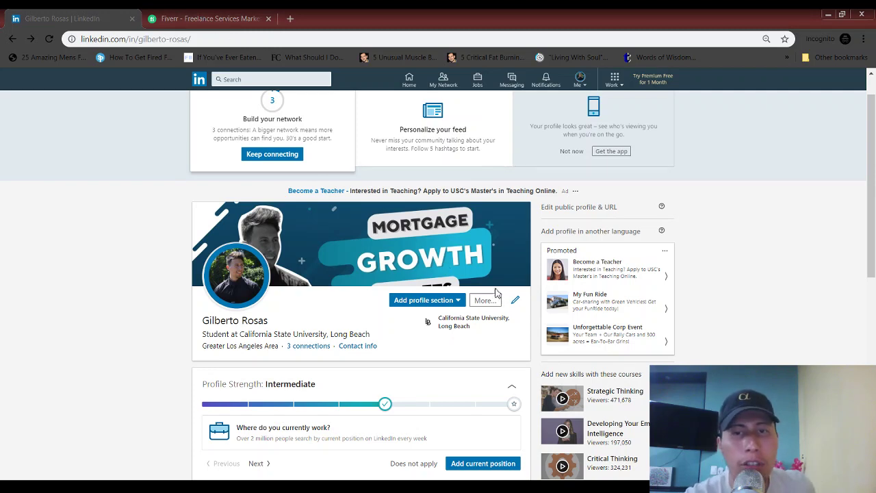
- In Edit intro, select the whole 'Student at California State University, Long Beach' headline
{"action": "left_click", "coordinate": [516, 302]}
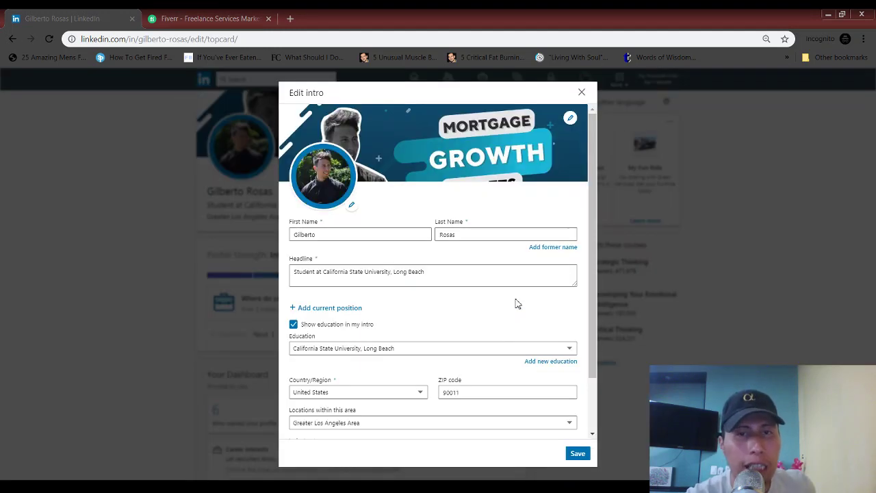
{"action": "left_click", "coordinate": [426, 272]}
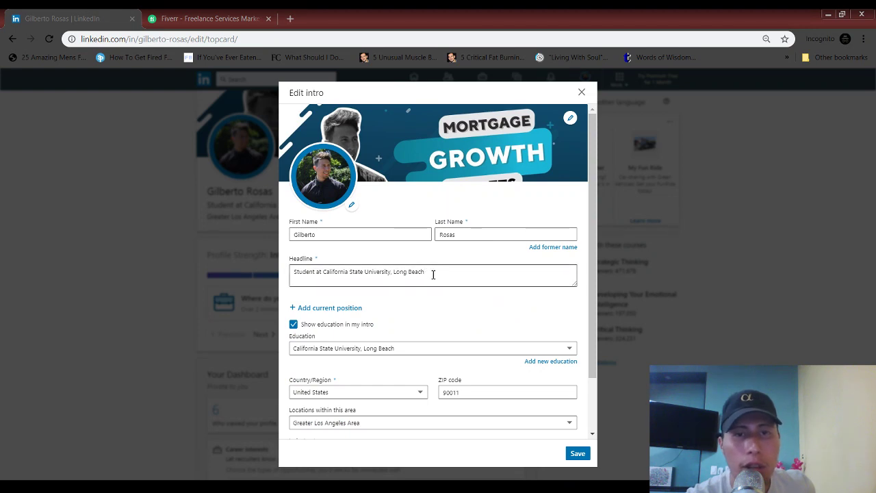
{"action": "left_click_drag", "start_coordinate": [432, 274], "coordinate": [246, 281]}
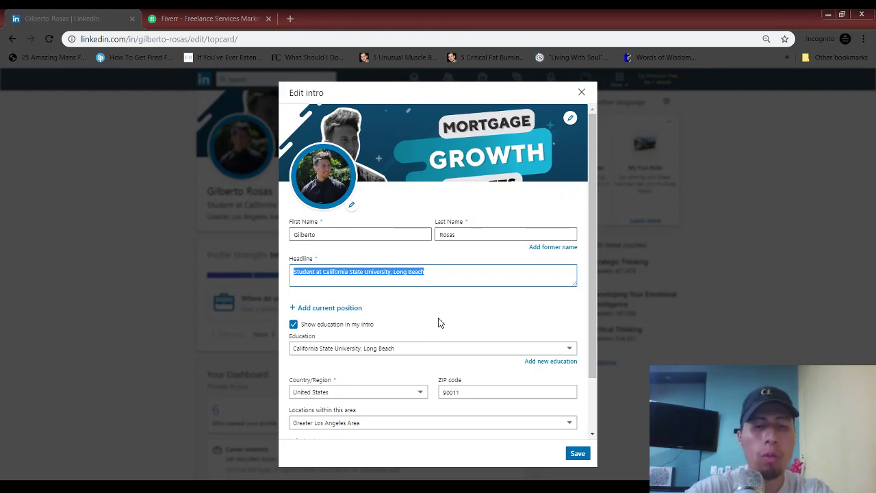
- Type the headline template 'I Help (Niche) Get (Desired Result) Using'
{"action": "type", "text": "I he"}
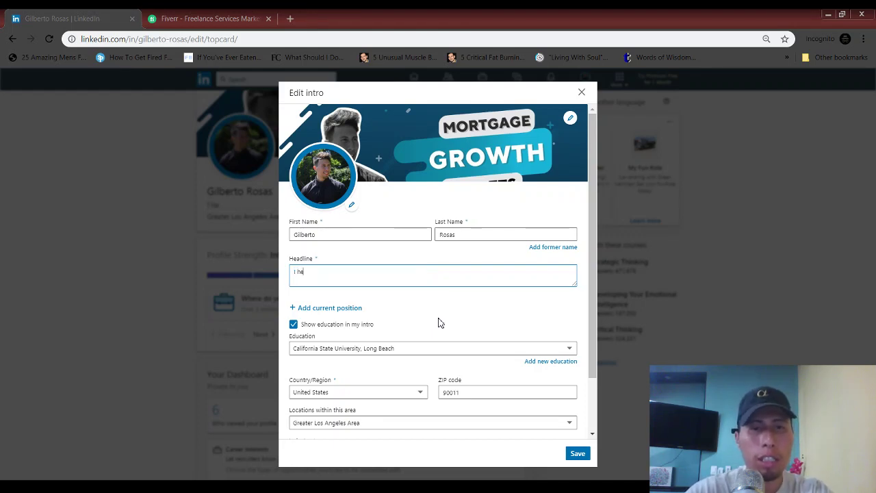
{"action": "type", "text": " Help"}
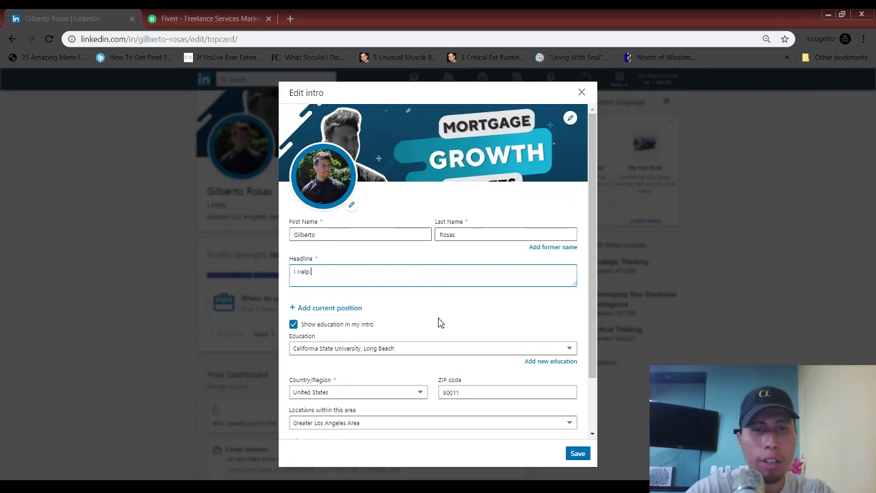
{"action": "type", "text": " (Niche"}
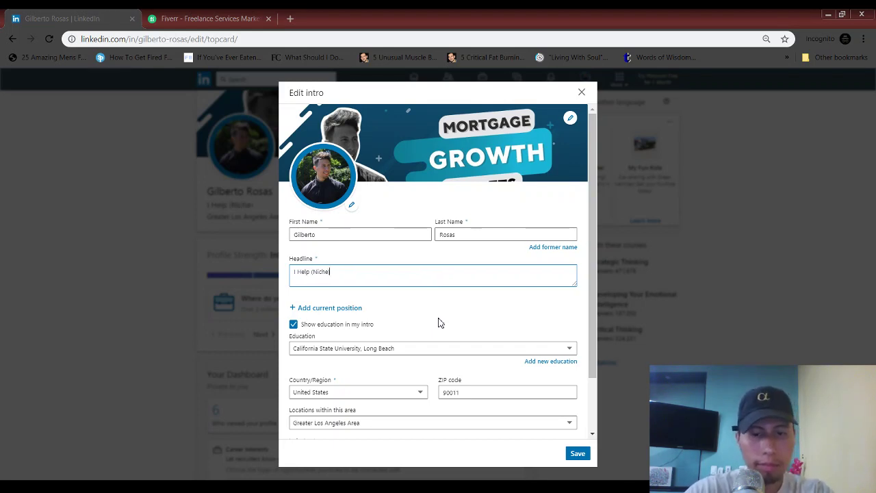
{"action": "type", "text": ") Get"}
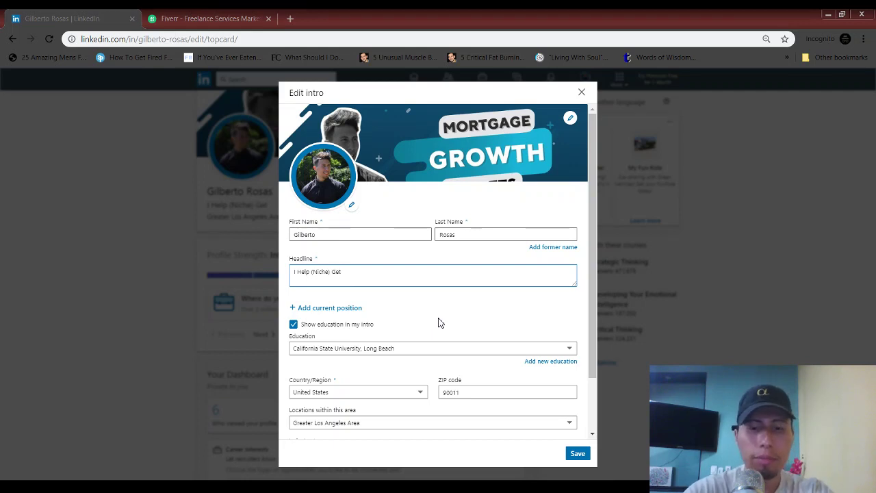
{"action": "type", "text": " (Desired Re"}
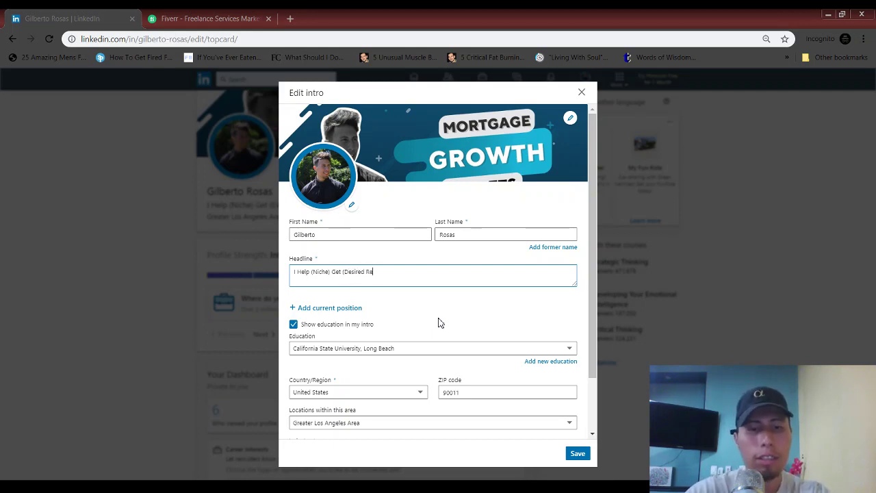
{"action": "type", "text": "ult"}
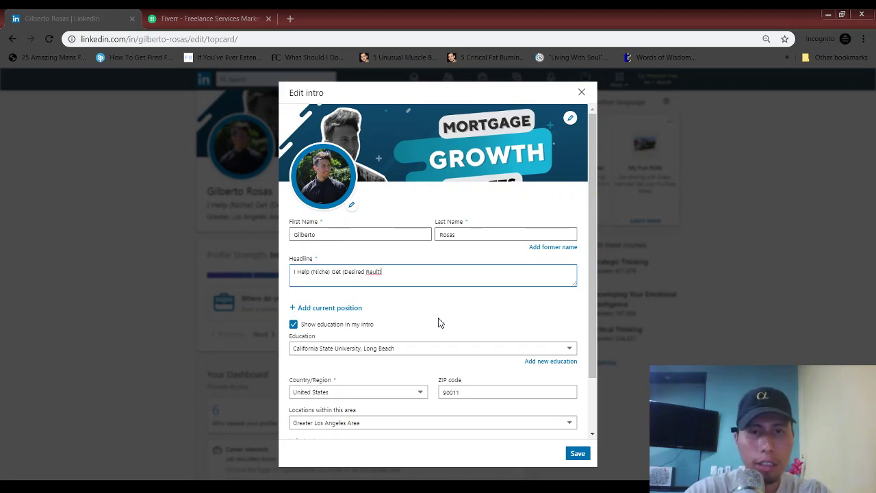
{"action": "type", "text": ") Using"}
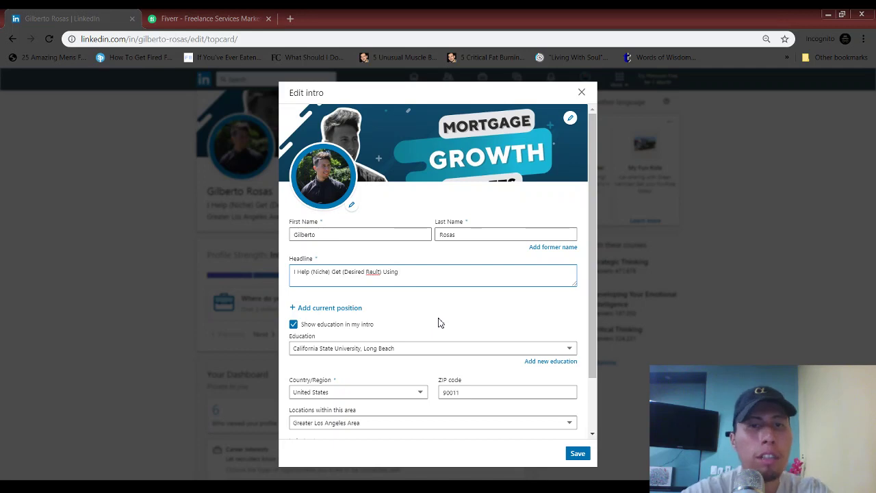
- Change the headline to 'Helping Mortgage Originators Get 2-5 Pre-Approvals Using The PLA Method'
{"action": "left_click_drag", "start_coordinate": [409, 271], "coordinate": [213, 266]}
{"action": "type", "text": "Helping"}
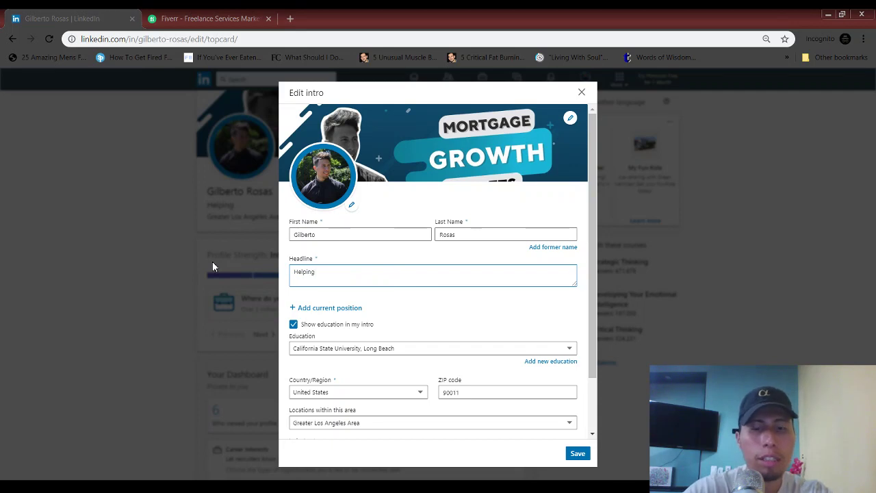
{"action": "type", "text": " Mortgageg C"}
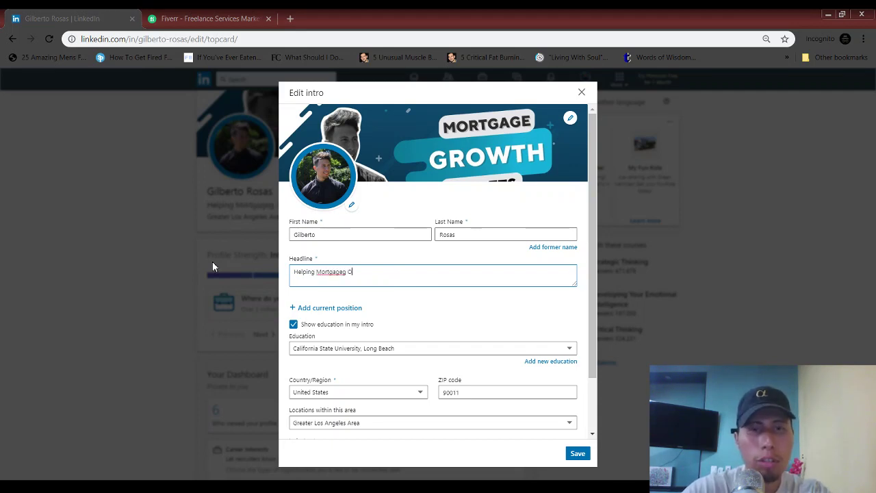
{"action": "key", "text": "BackSpace"}
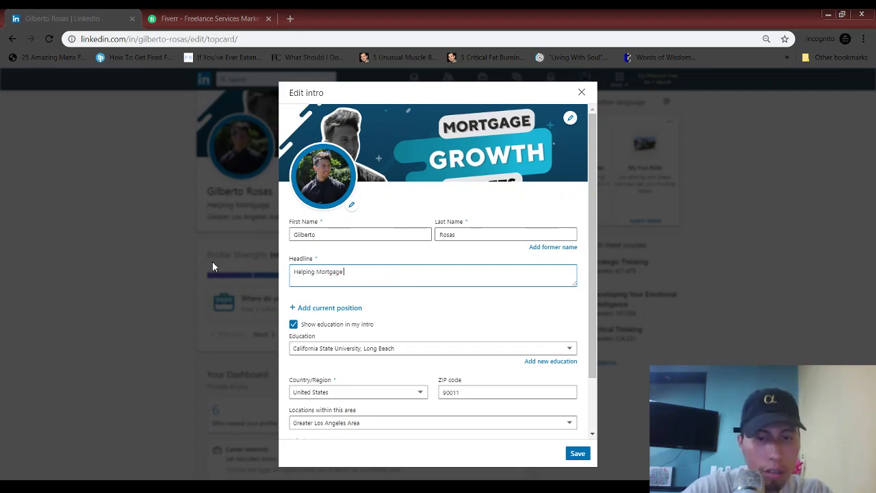
{"action": "type", "text": "Originators"}
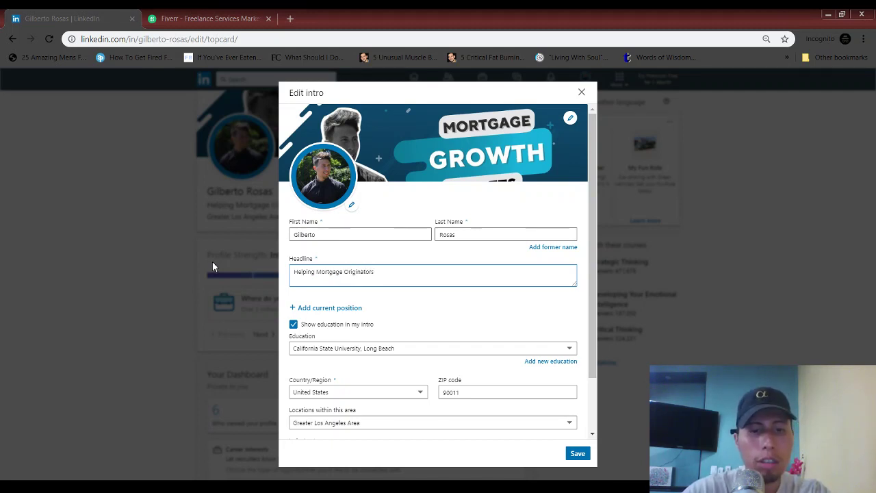
{"action": "type", "text": " Get 2-5"}
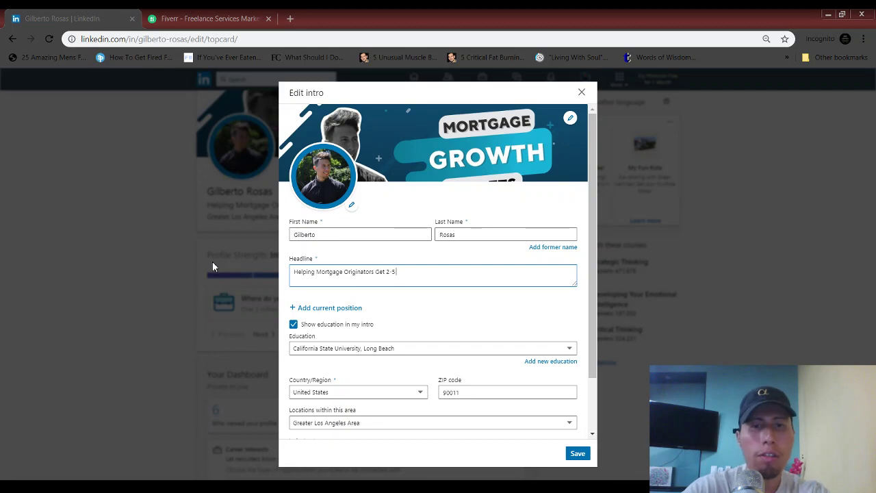
{"action": "type", "text": " Pre-A"}
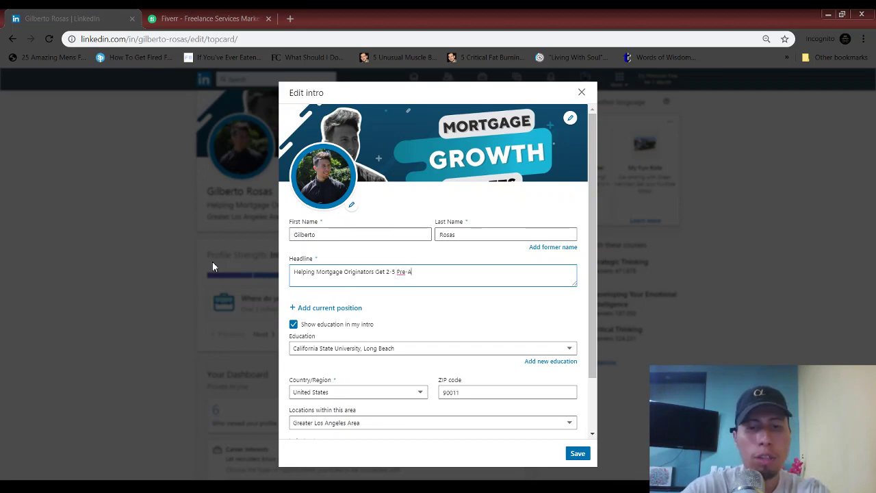
{"action": "type", "text": "pprovals"}
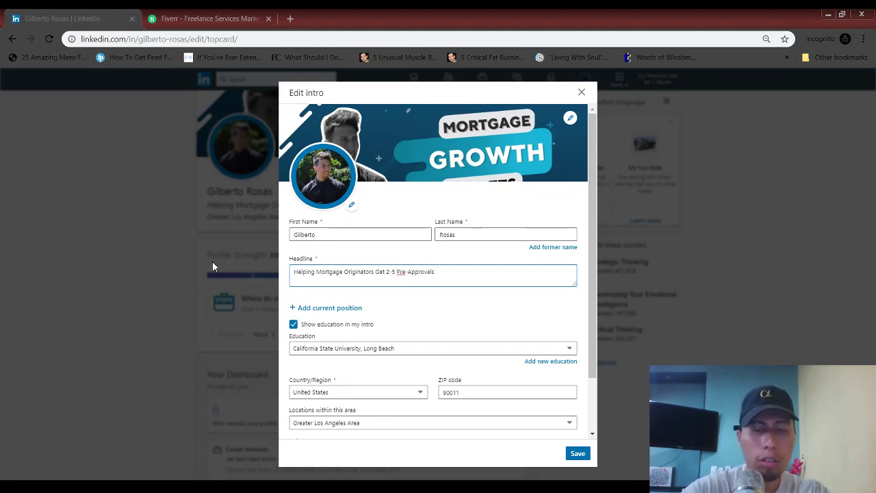
{"action": "type", "text": " Using "}
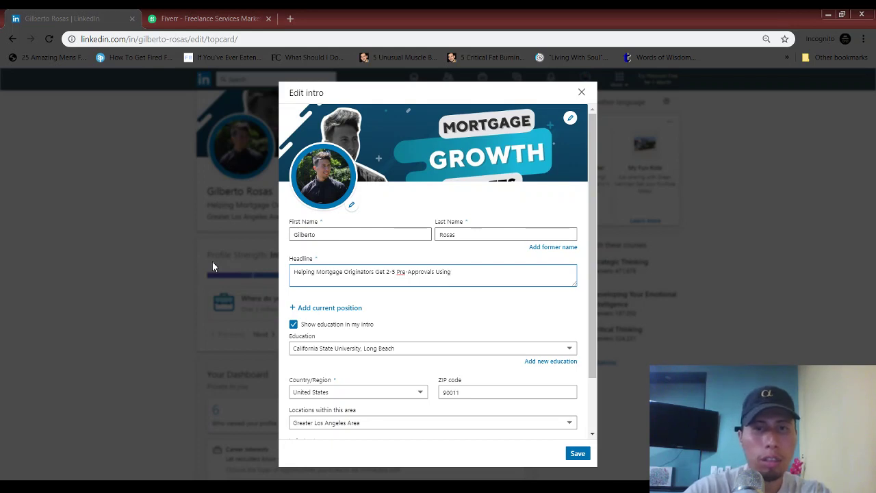
{"action": "type", "text": "The PLA Metho"}
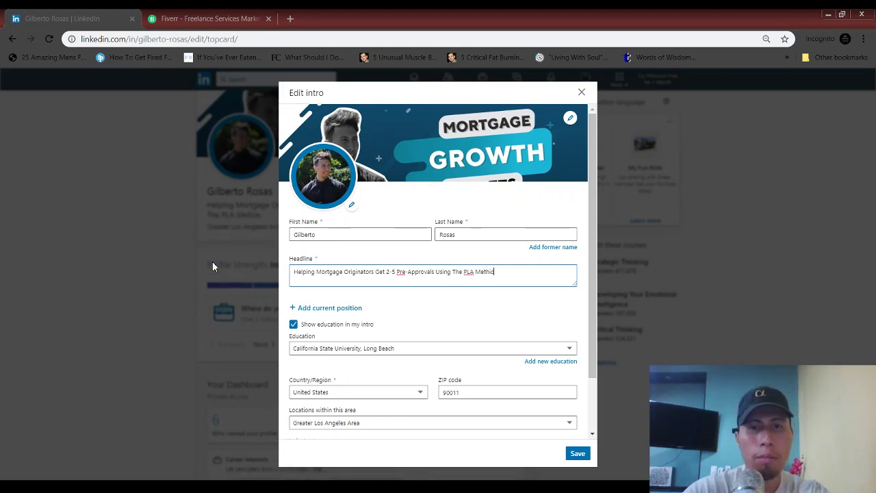
{"action": "type", "text": "d"}
{"action": "key", "text": "BackSpace"}
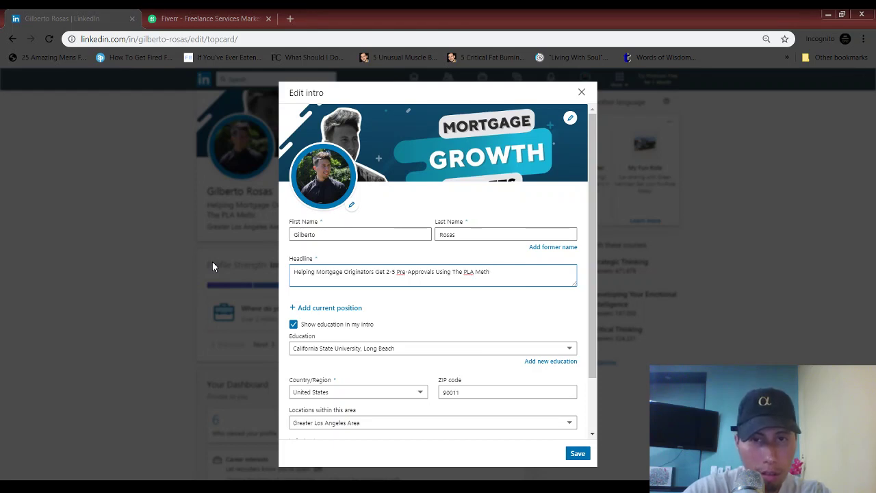
{"action": "type", "text": "od"}
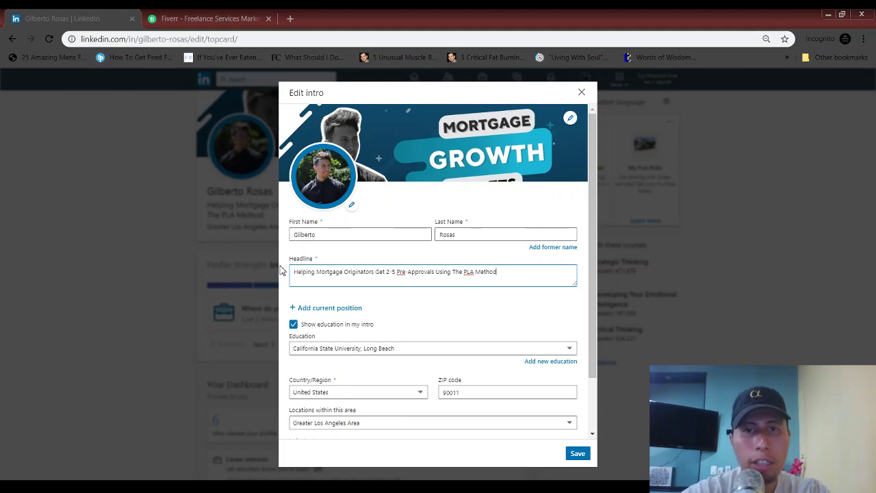
{"action": "scroll", "coordinate": [281, 271], "scroll_direction": "down", "scroll_amount": 1}
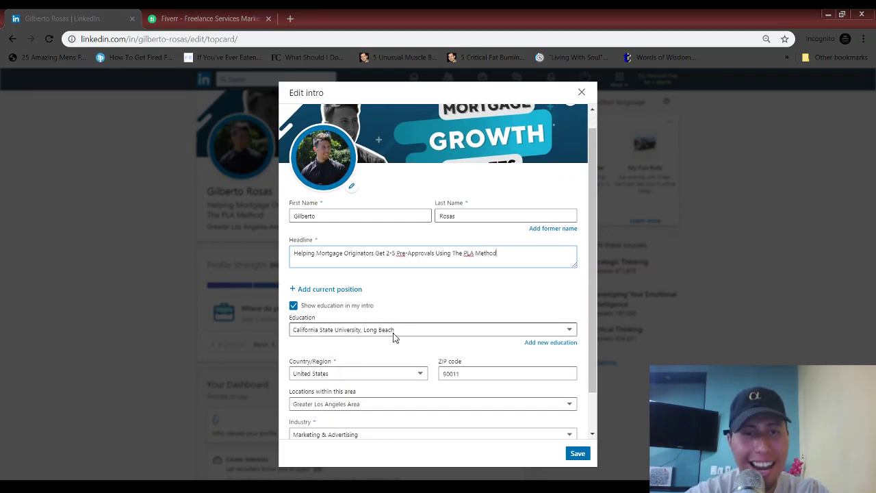
{"action": "scroll", "coordinate": [596, 260], "scroll_direction": "down", "scroll_amount": 3}
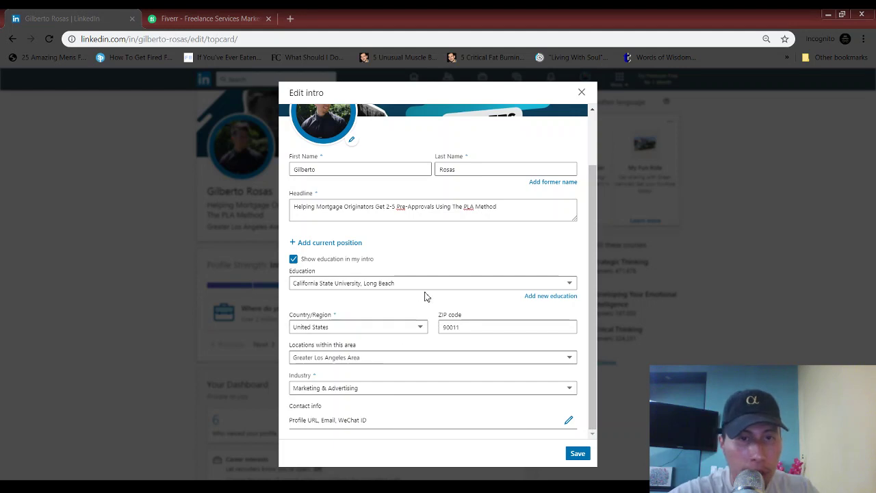
- Add a current position titled 'Mortgage Facebook Lead Generation'
{"action": "left_click", "coordinate": [342, 244]}
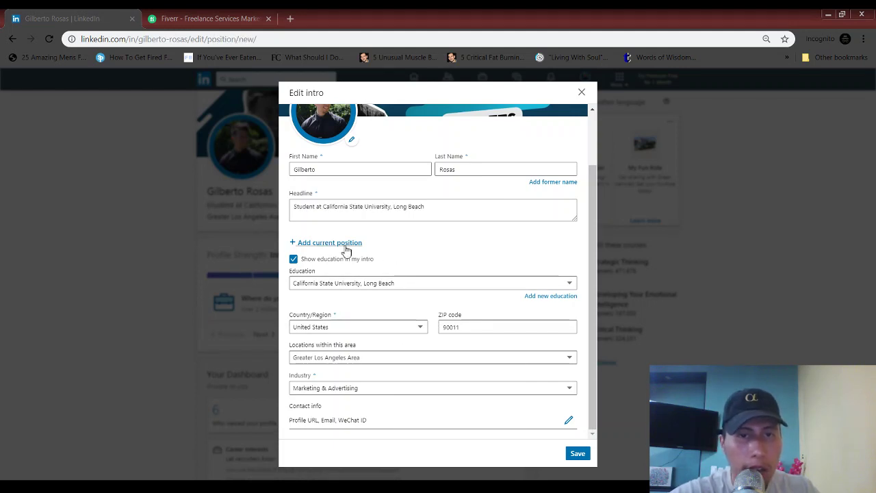
{"action": "left_click", "coordinate": [351, 138]}
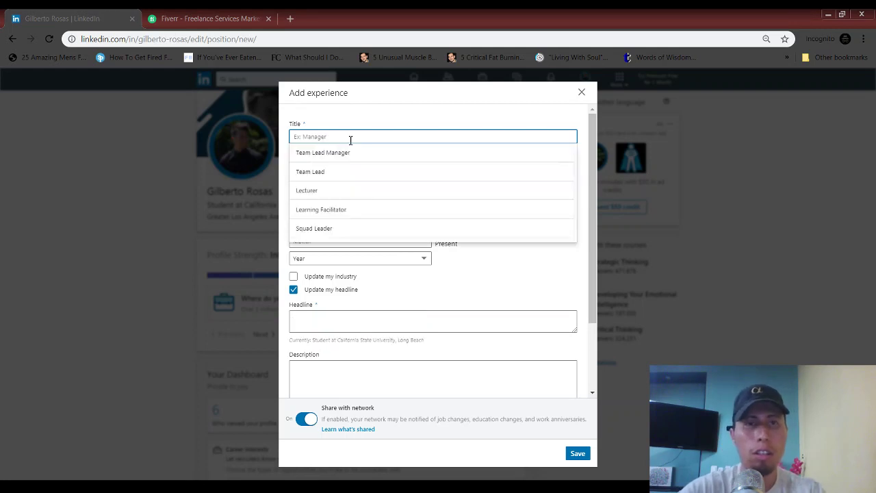
{"action": "type", "text": "Mortgage"}
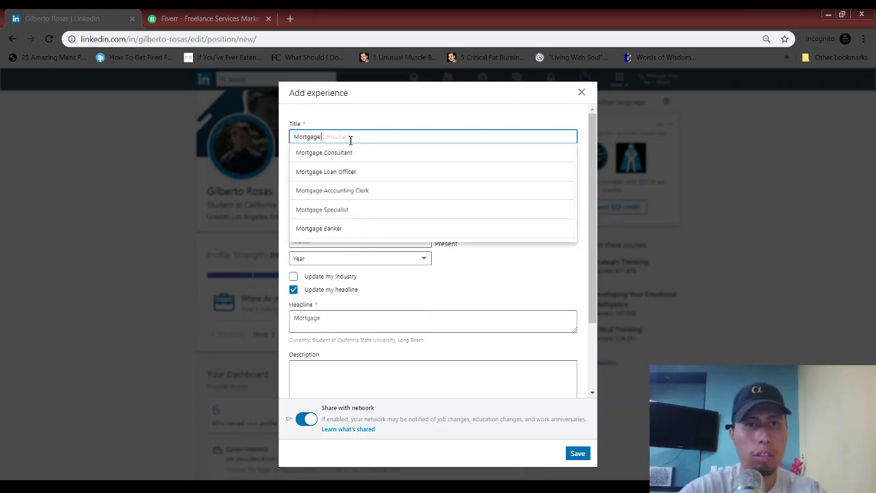
{"action": "type", "text": " Face"}
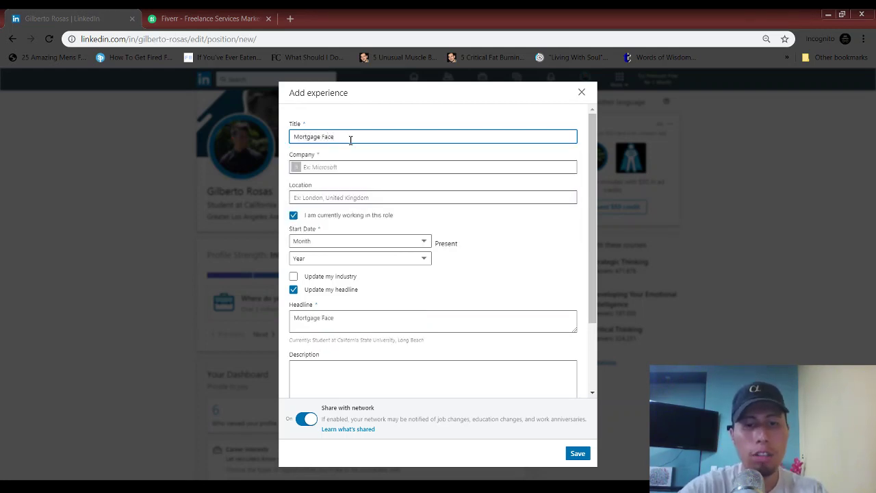
{"action": "type", "text": "d"}
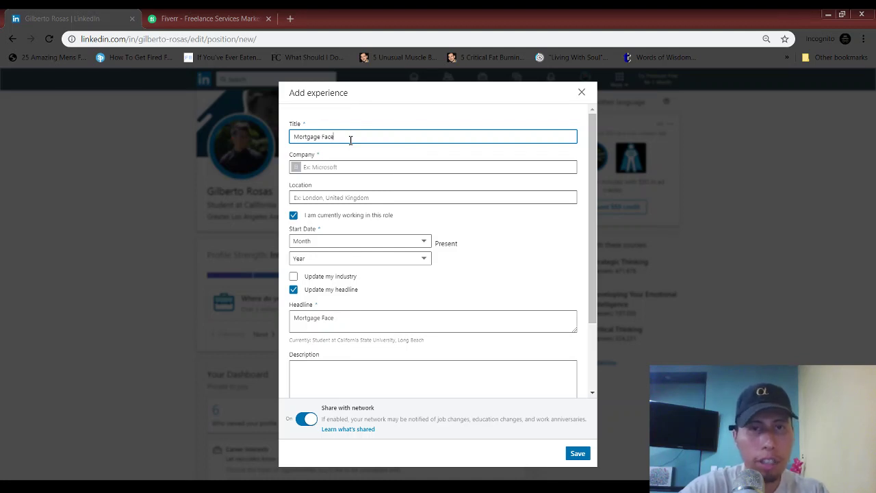
{"action": "type", "text": "book Lea"}
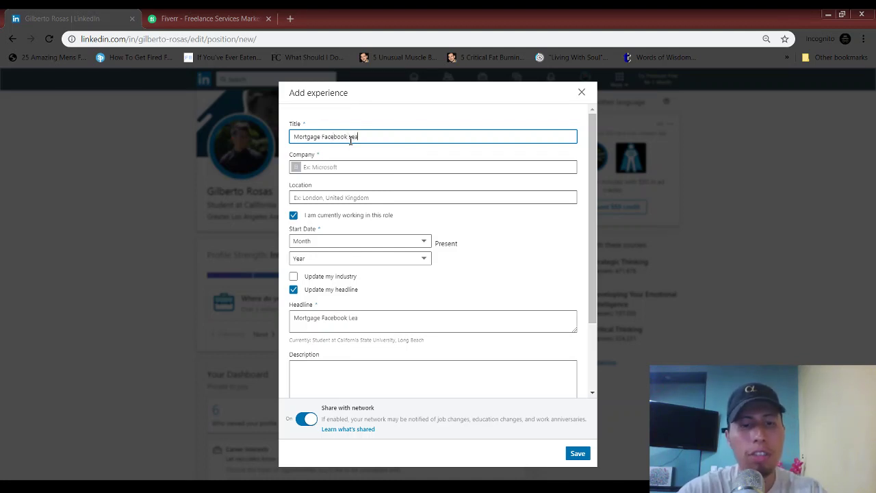
{"action": "type", "text": "d Gwe"}
{"action": "key", "text": "BackSpace"}
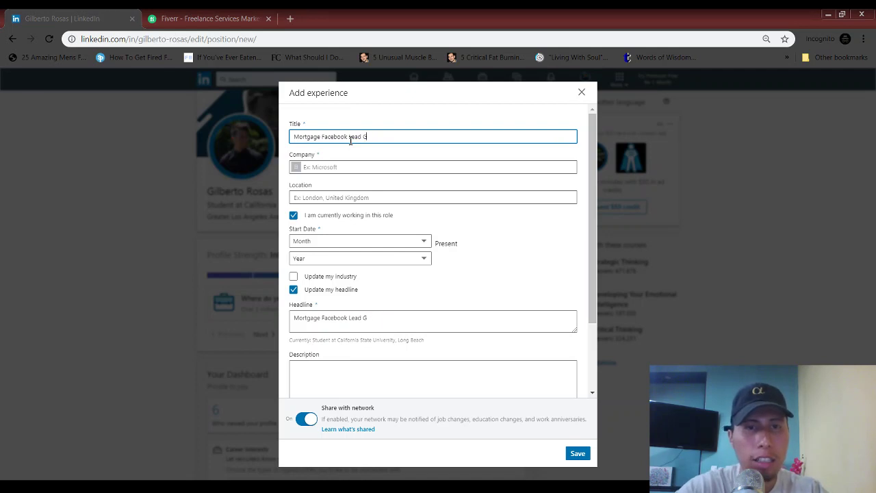
{"action": "type", "text": "eneration"}
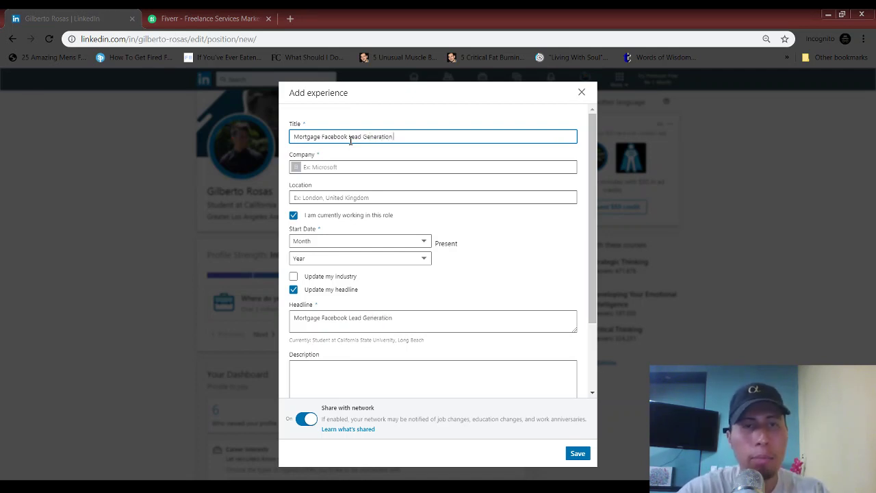
- Set the company to Maverick Media Lab and the start date to January 2018
{"action": "left_click", "coordinate": [345, 168]}
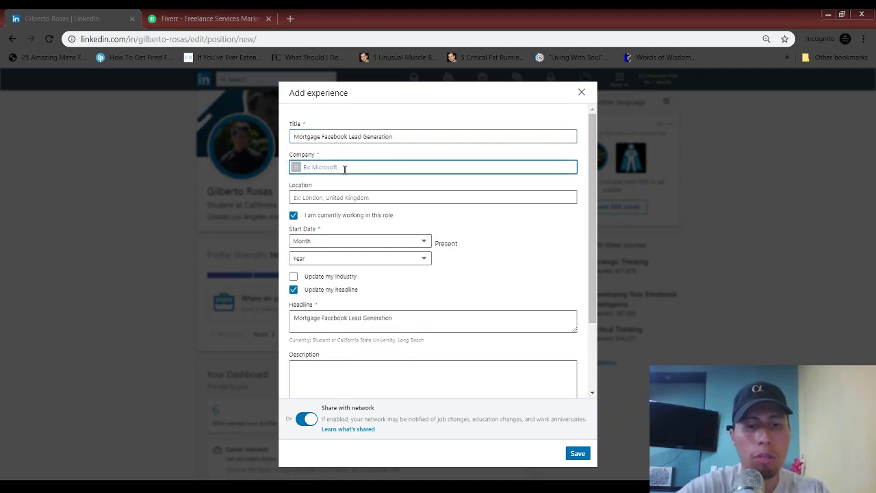
{"action": "type", "text": "Maverick"}
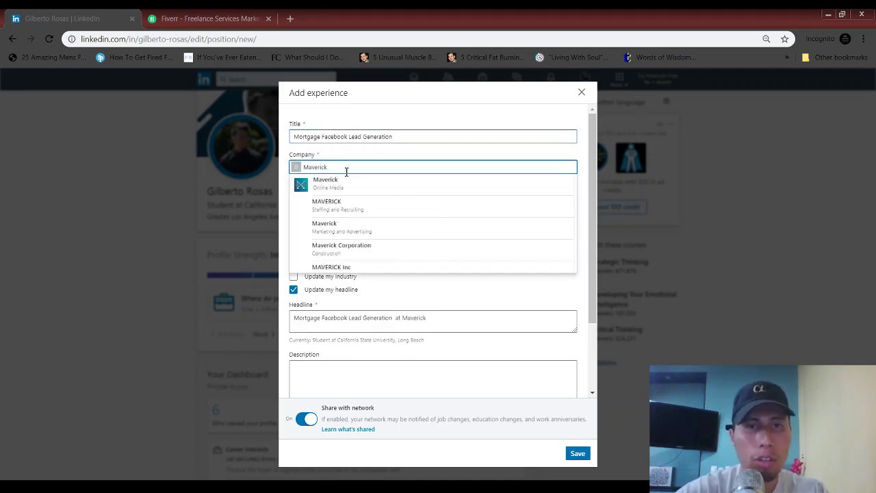
{"action": "type", "text": " Media"}
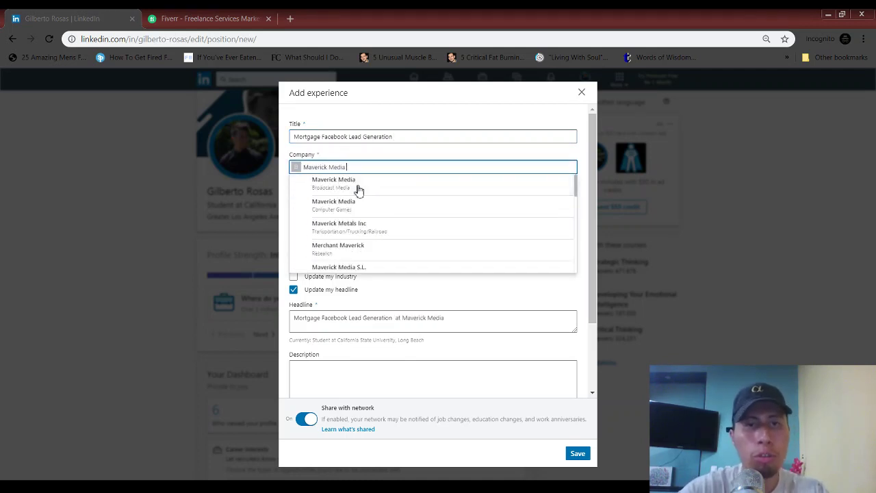
{"action": "type", "text": "Lab"}
{"action": "left_click", "coordinate": [373, 188]}
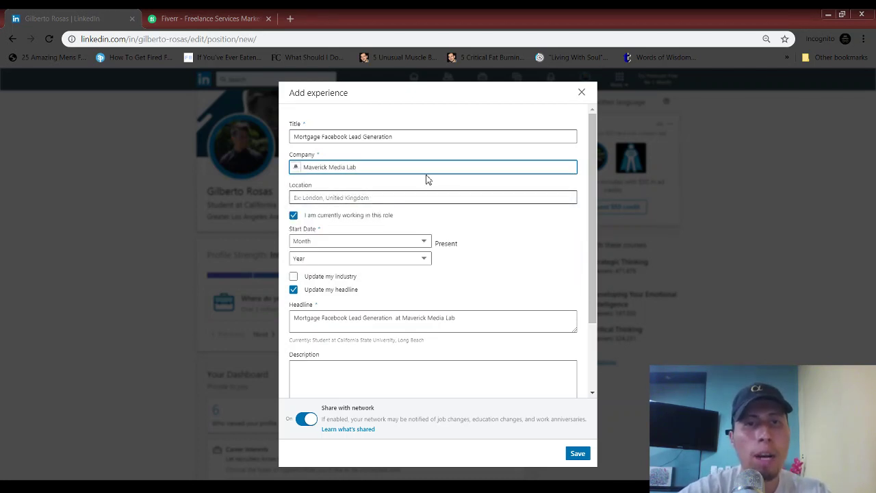
{"action": "left_click", "coordinate": [414, 244]}
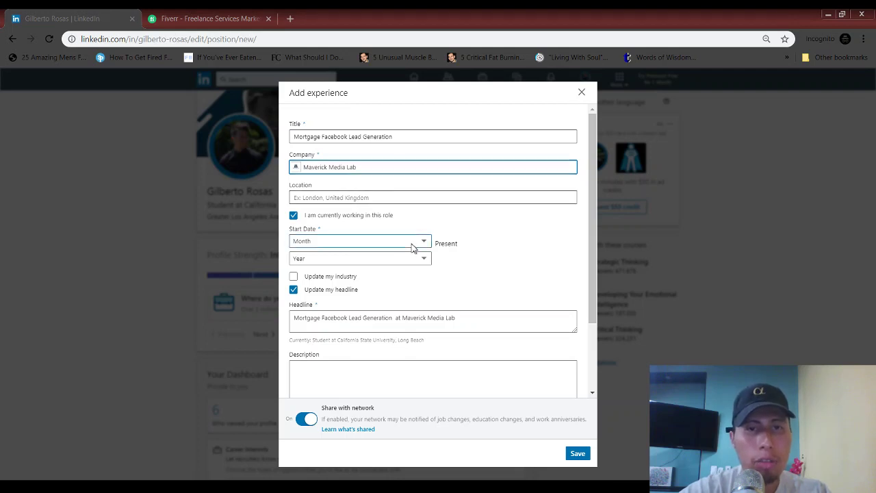
{"action": "left_click", "coordinate": [357, 277]}
{"action": "left_click", "coordinate": [395, 263]}
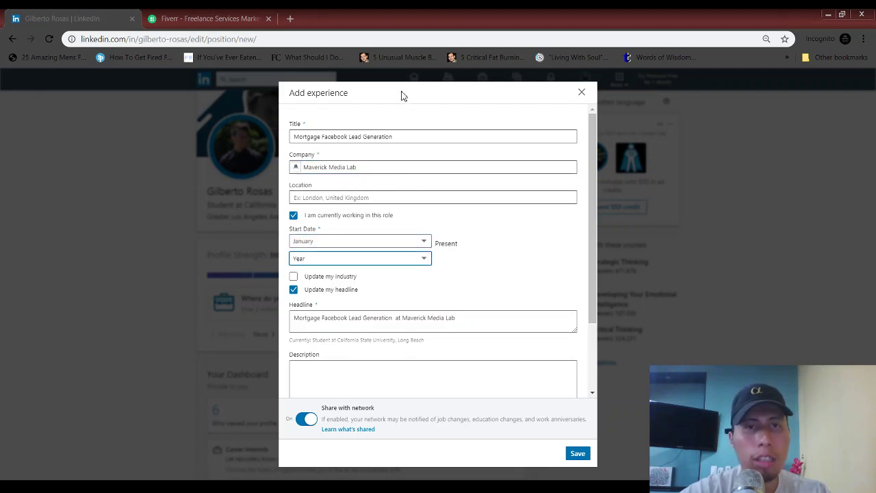
{"action": "type", "text": "2018"}
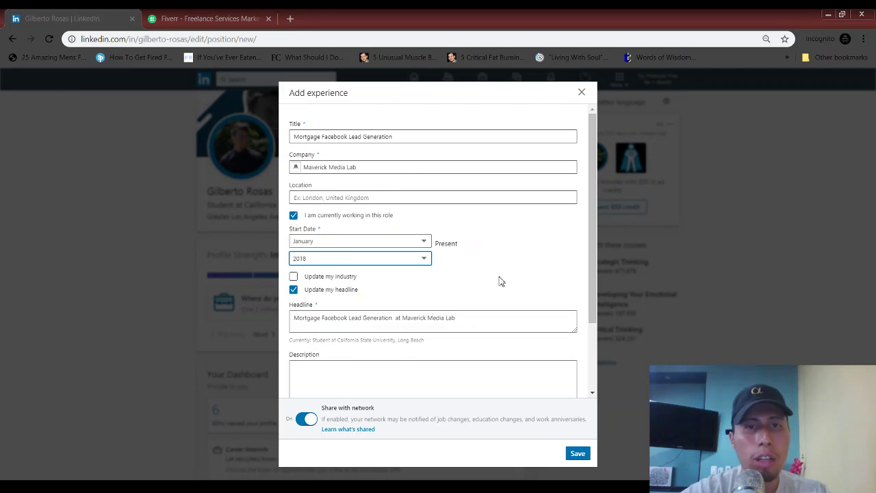
{"action": "left_click", "coordinate": [597, 167]}
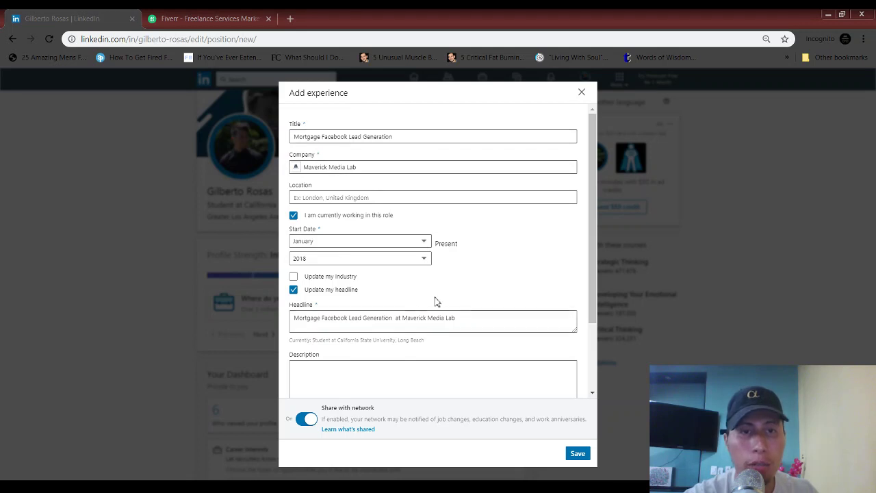
- Replace the Add experience headline field's text with 'Mortgage Growth Consultant'
{"action": "scroll", "coordinate": [435, 302], "scroll_direction": "down", "scroll_amount": 3}
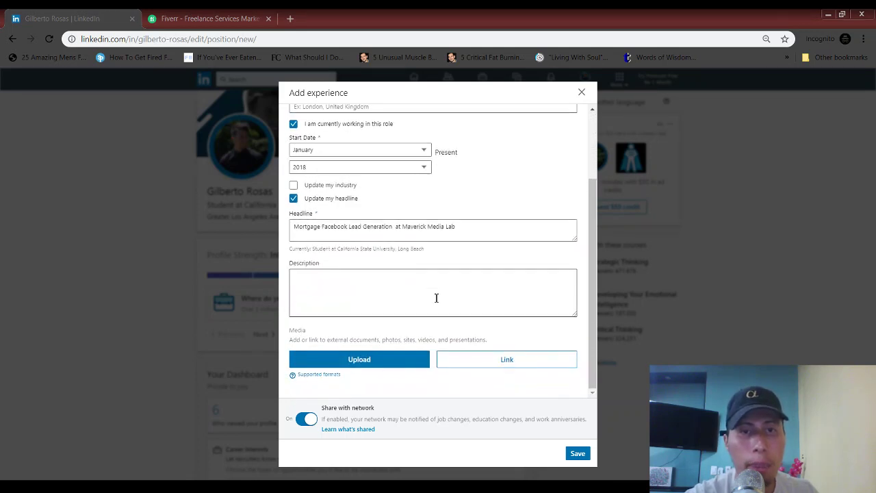
{"action": "left_click_drag", "start_coordinate": [471, 226], "coordinate": [264, 218]}
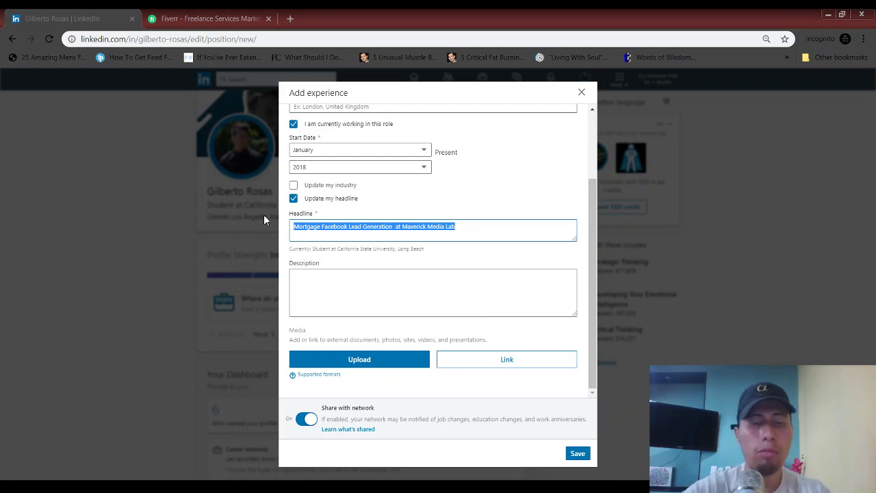
{"action": "type", "text": "Lead Gen"}
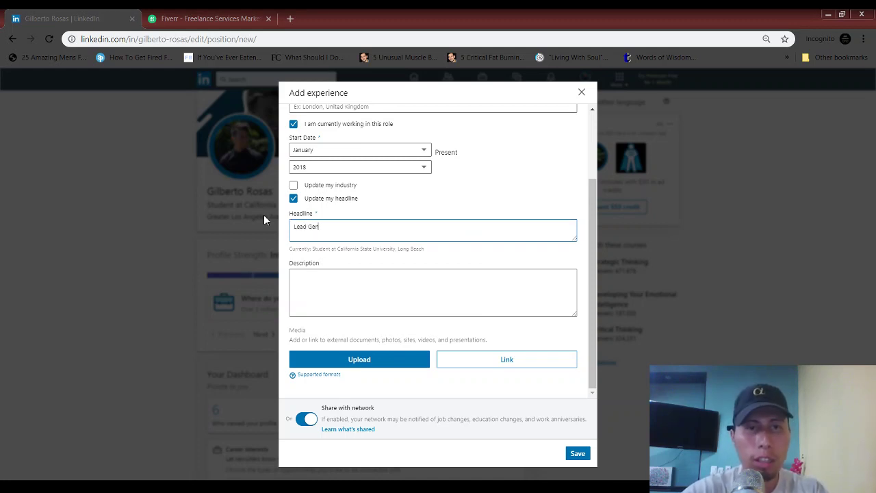
{"action": "key", "text": "BackSpace"}
{"action": "key", "text": "BackSpace"}
{"action": "key", "text": "BackSpace"}
{"action": "key", "text": "BackSpace"}
{"action": "key", "text": "BackSpace"}
{"action": "key", "text": "BackSpace"}
{"action": "key", "text": "BackSpace"}
{"action": "key", "text": "BackSpace"}
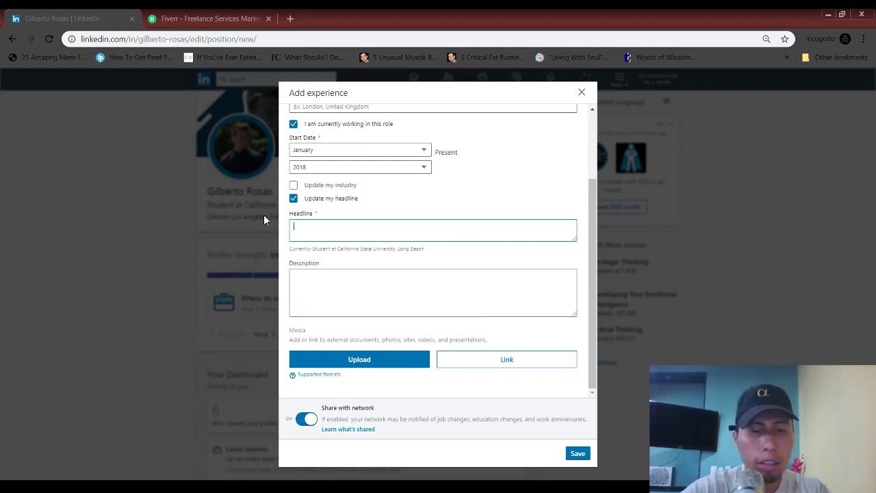
{"action": "type", "text": "Mortgage Growth Consulat"}
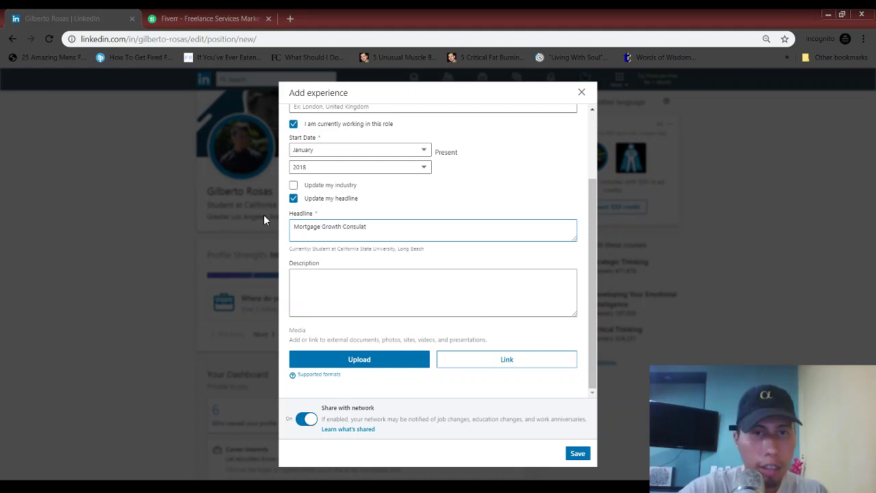
{"action": "key", "text": "BackSpace"}
{"action": "key", "text": "BackSpace"}
{"action": "type", "text": "tant"}
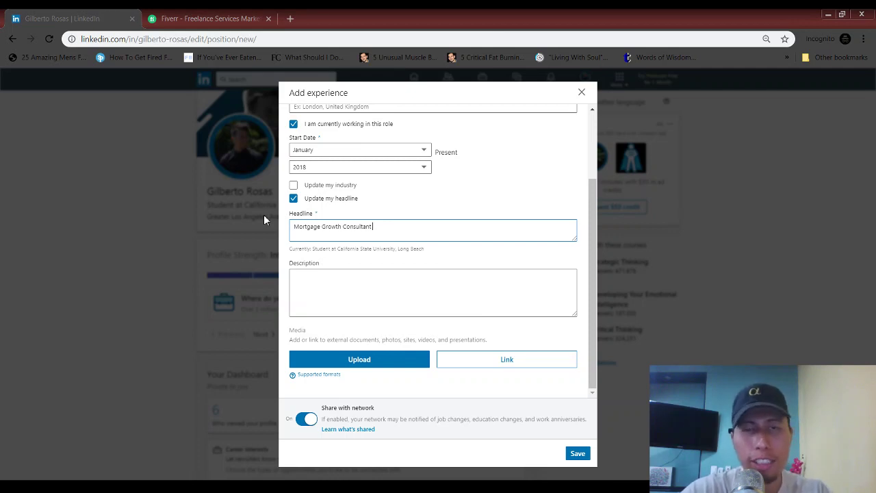
{"action": "type", "text": "|"}
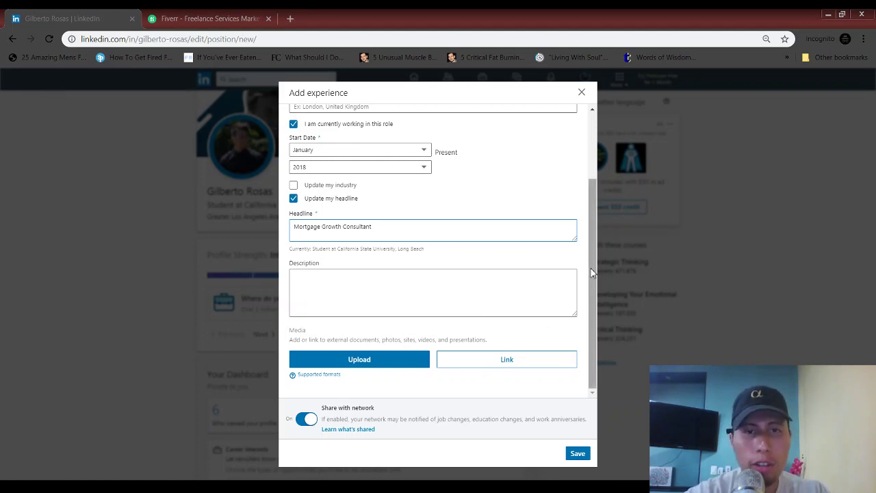
- In the Description box, write 'Hook', then 'Problem' on a separate line below it
{"action": "left_click", "coordinate": [407, 310]}
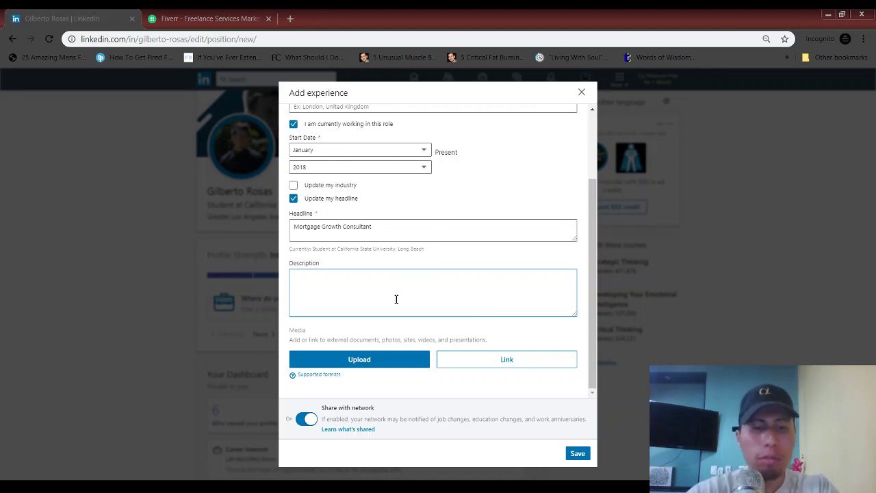
{"action": "type", "text": "Hook"}
{"action": "key", "text": "Return"}
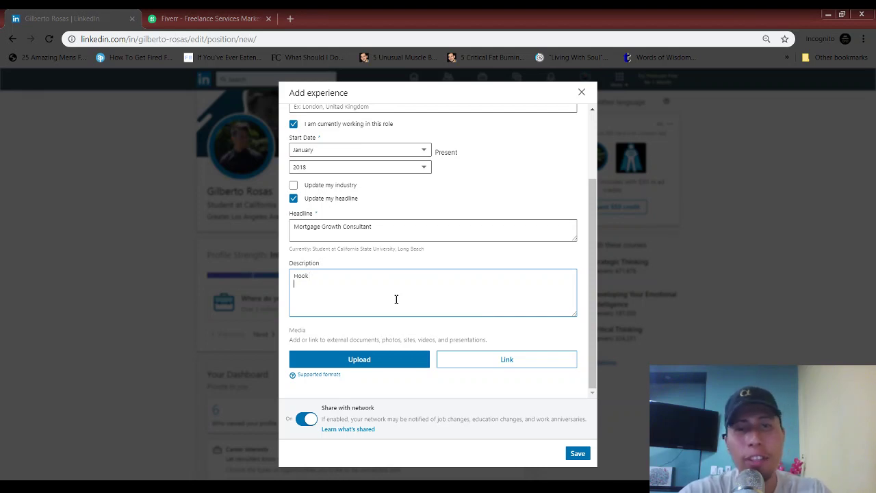
{"action": "type", "text": "Proble"}
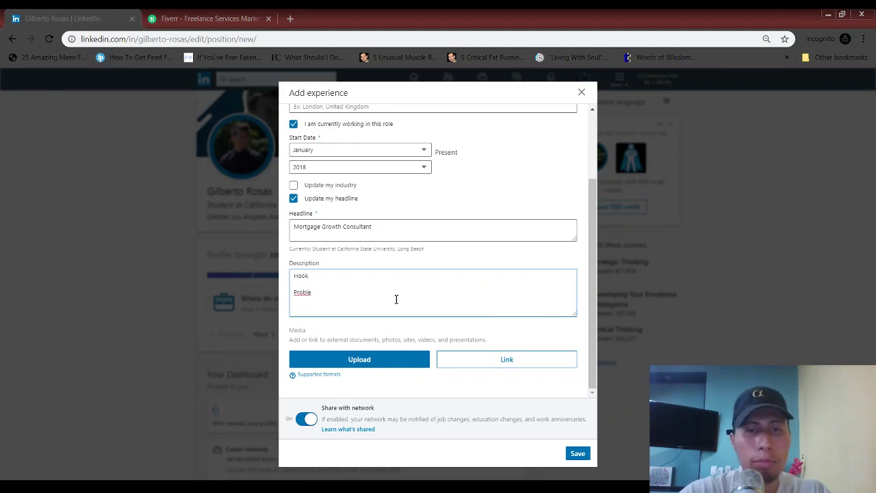
{"action": "type", "text": "m"}
{"action": "key", "text": "BackSpace"}
{"action": "type", "text": "m"}
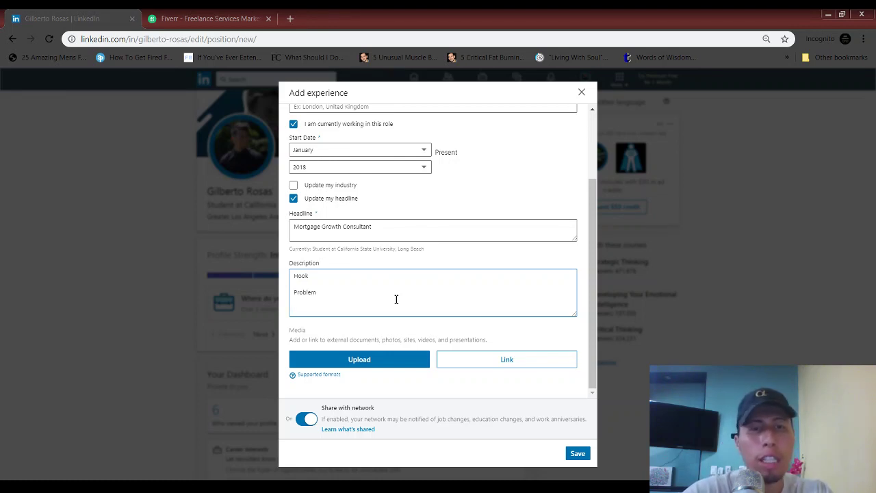
- Add 'Solution' and 'CTA' lines to the description outline below 'Problem'
{"action": "type", "text": "olution"}
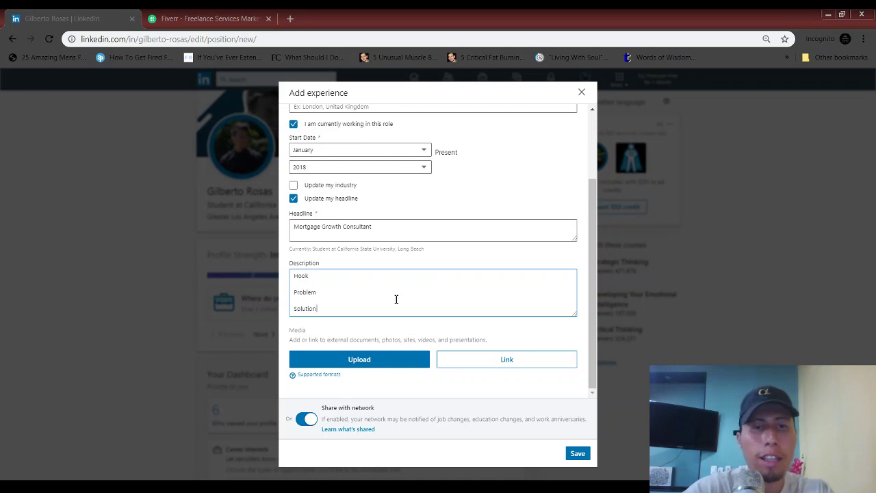
{"action": "key", "text": "Return"}
{"action": "key", "text": "Return"}
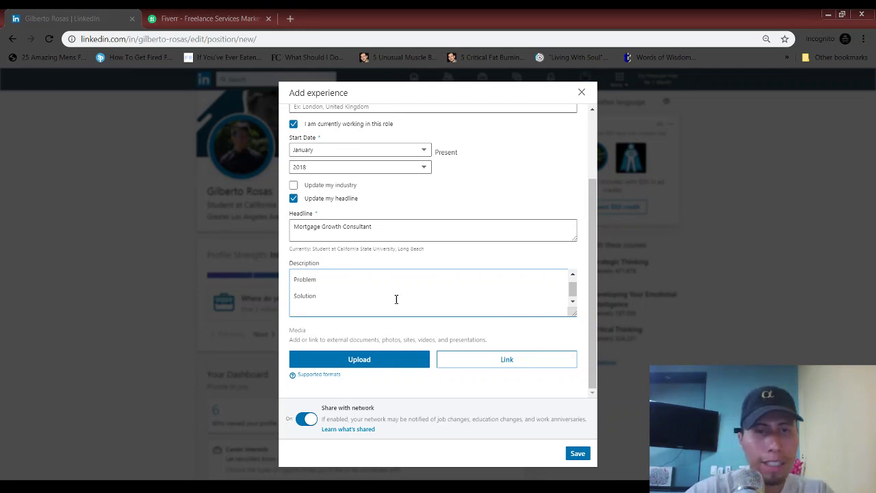
{"action": "type", "text": "CTA"}
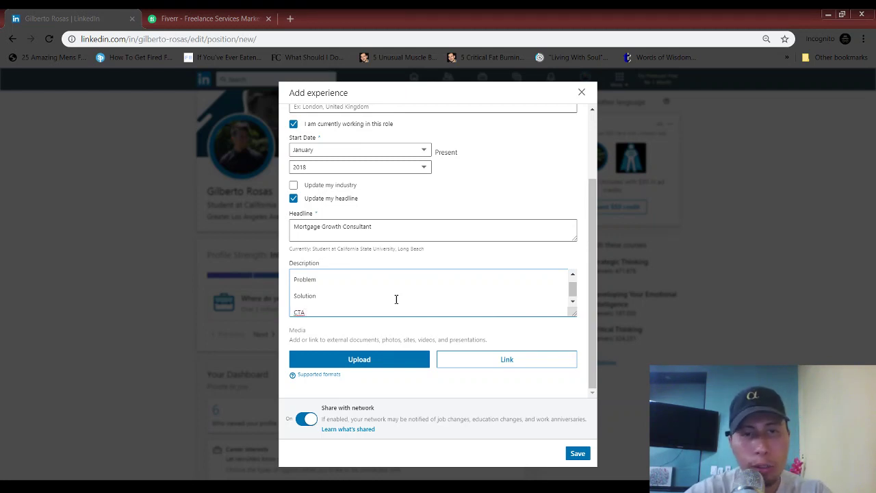
- Attach the booking link calendly.com/maverickmedialab/60min to the new position
{"action": "left_click", "coordinate": [477, 361]}
{"action": "left_click", "coordinate": [402, 382]}
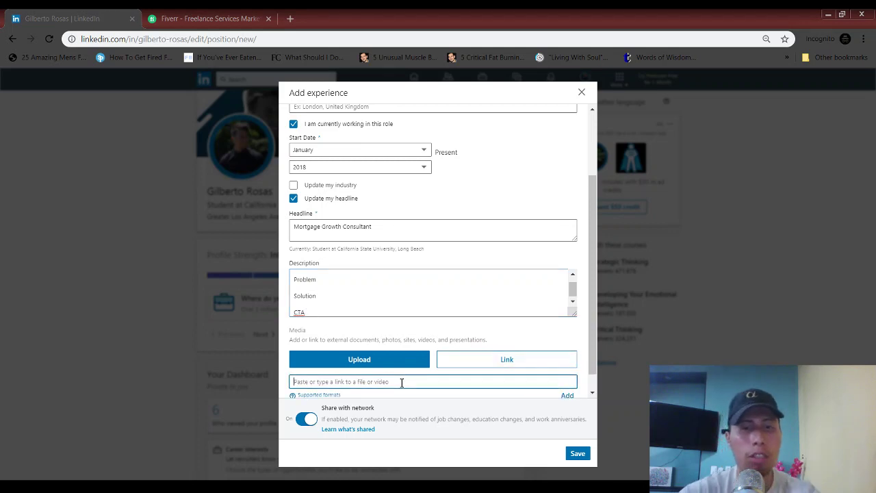
{"action": "type", "text": "calend"}
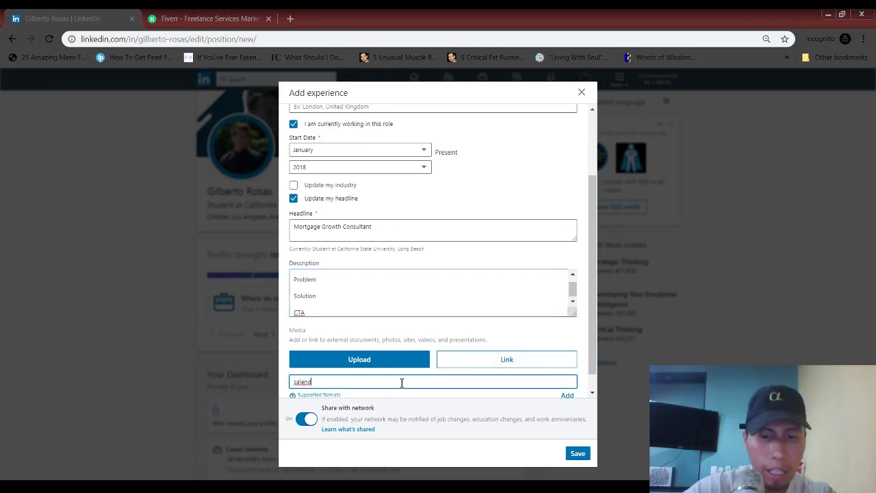
{"action": "type", "text": "ly"}
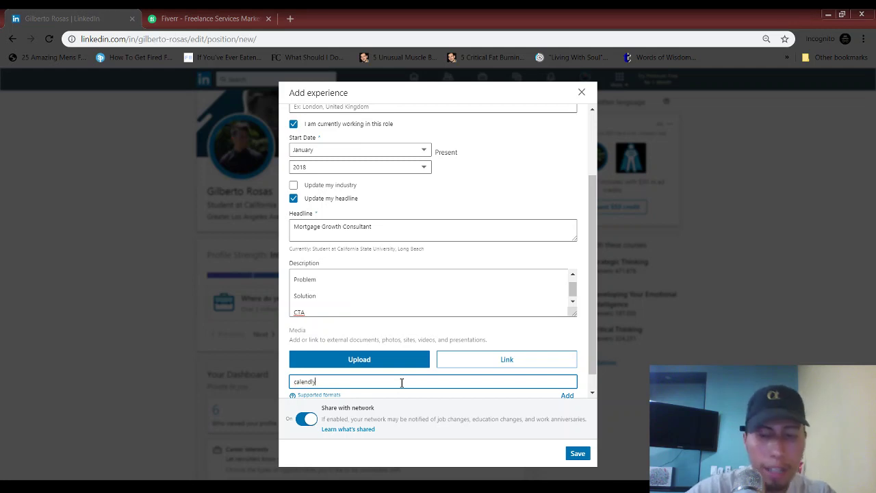
{"action": "type", "text": ".com/mave"}
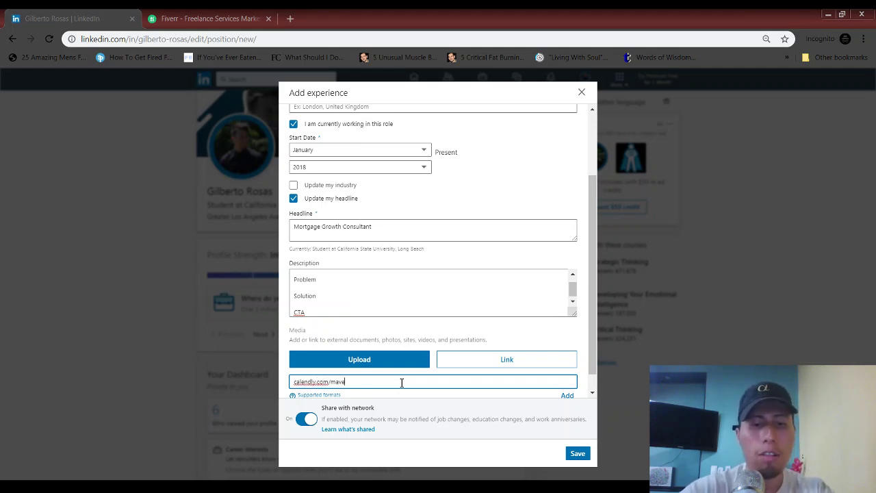
{"action": "type", "text": "rickmedialab"}
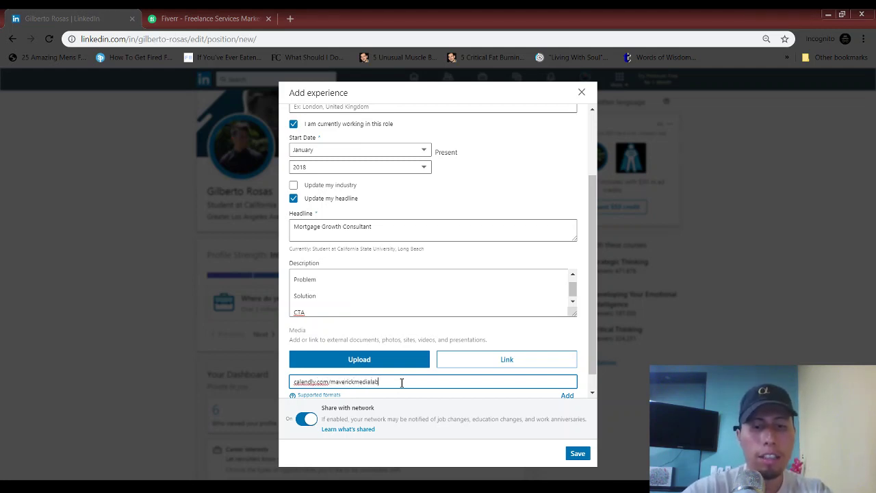
{"action": "type", "text": "/60min"}
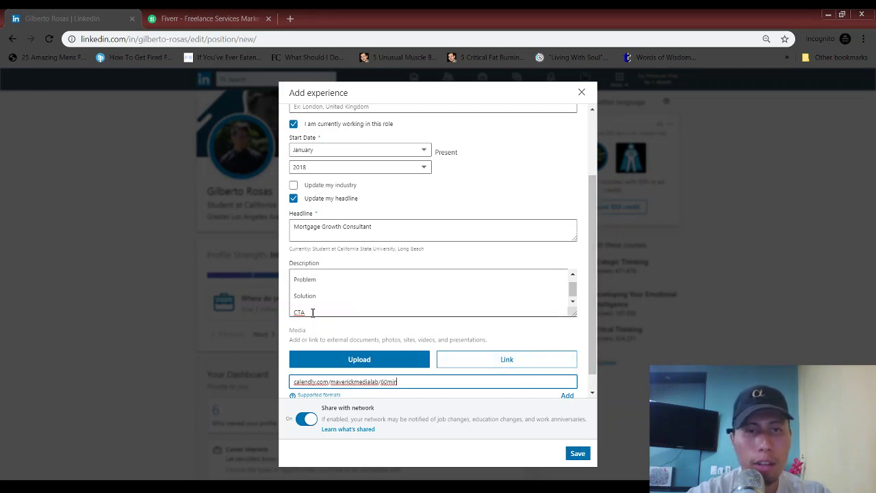
- Clear the description, turn off sharing with the network, save the entry and dismiss the add-team prompt
{"action": "left_click_drag", "start_coordinate": [311, 313], "coordinate": [295, 266]}
{"action": "key", "text": "BackSpace"}
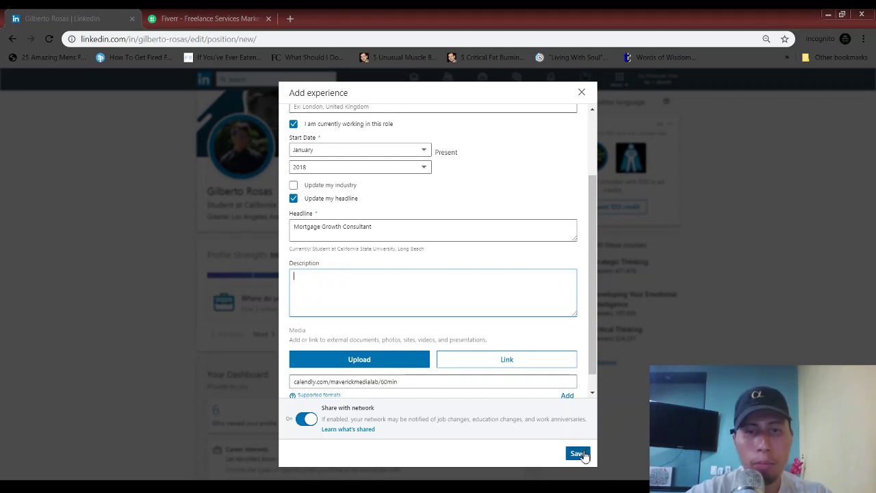
{"action": "left_click", "coordinate": [305, 420]}
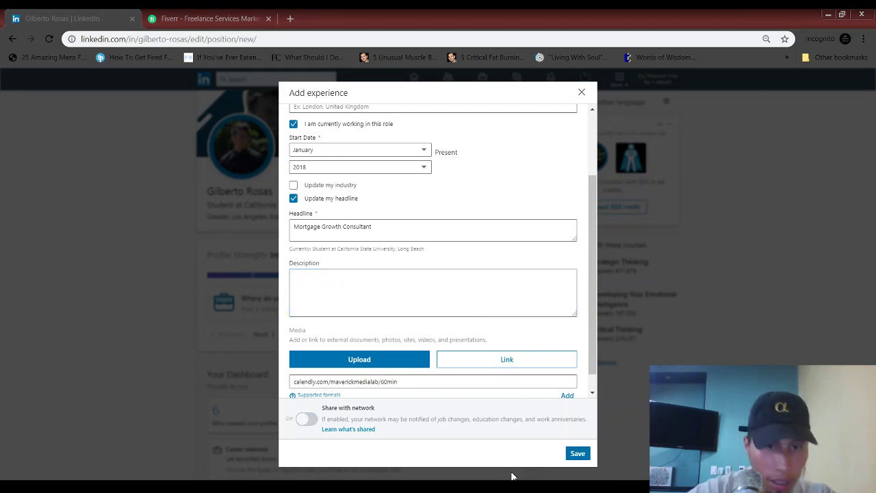
{"action": "left_click", "coordinate": [579, 454]}
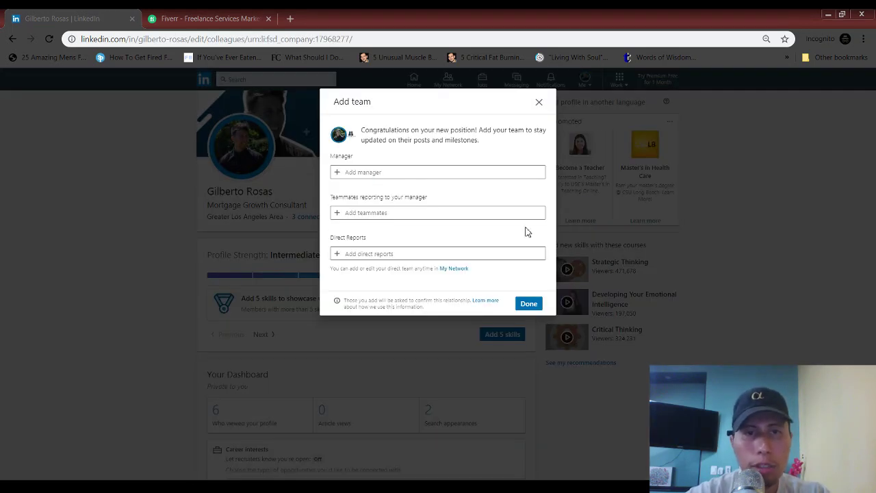
{"action": "left_click", "coordinate": [540, 103]}
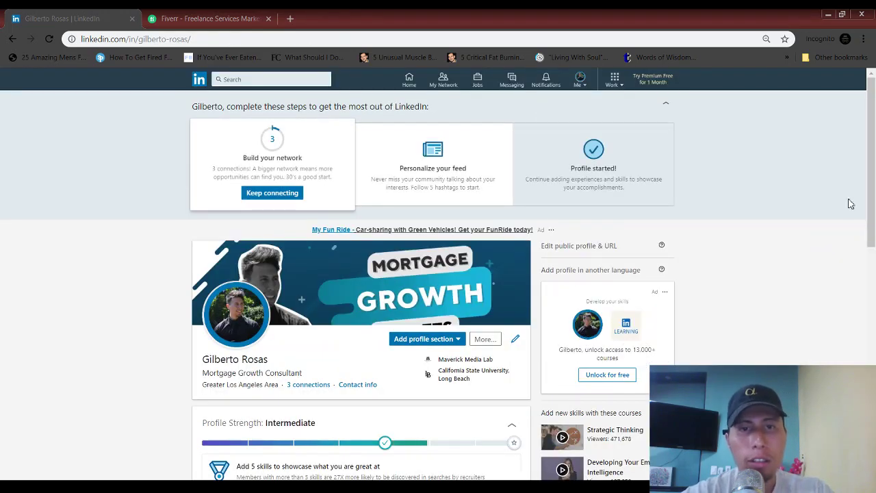
{"action": "left_click_drag", "start_coordinate": [875, 185], "coordinate": [874, 324]}
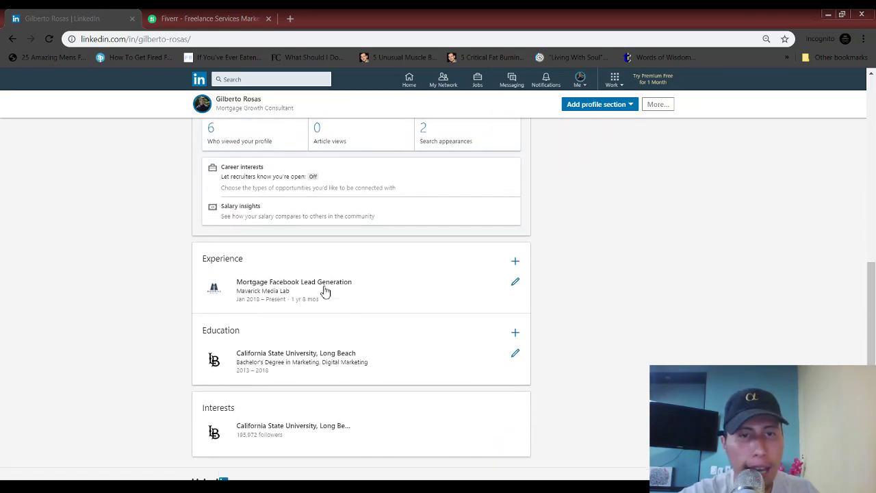
- Edit the Maverick Media Lab experience, change its title to 'Mortgage Growth Consultant', and save
{"action": "left_click", "coordinate": [516, 284]}
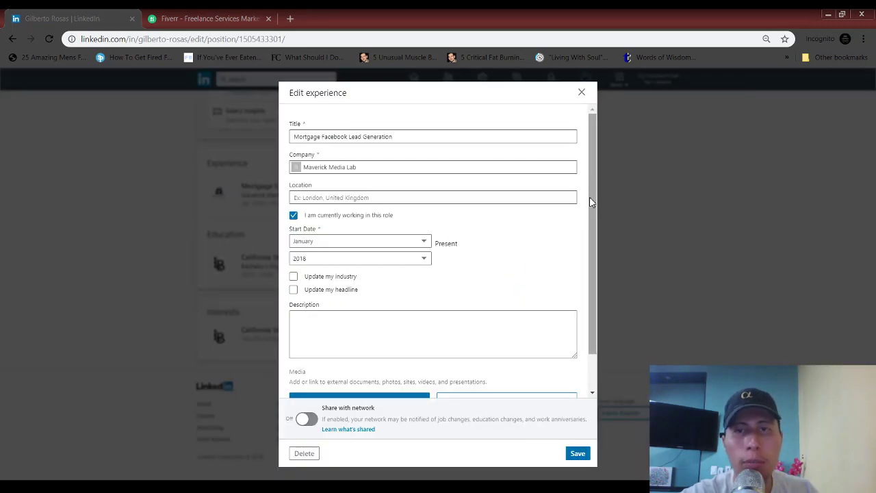
{"action": "left_click_drag", "start_coordinate": [403, 135], "coordinate": [213, 160]}
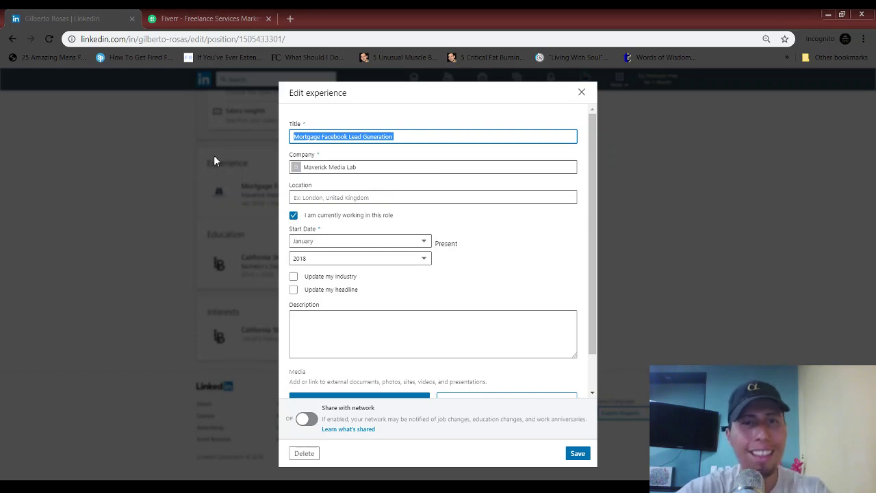
{"action": "type", "text": "M"}
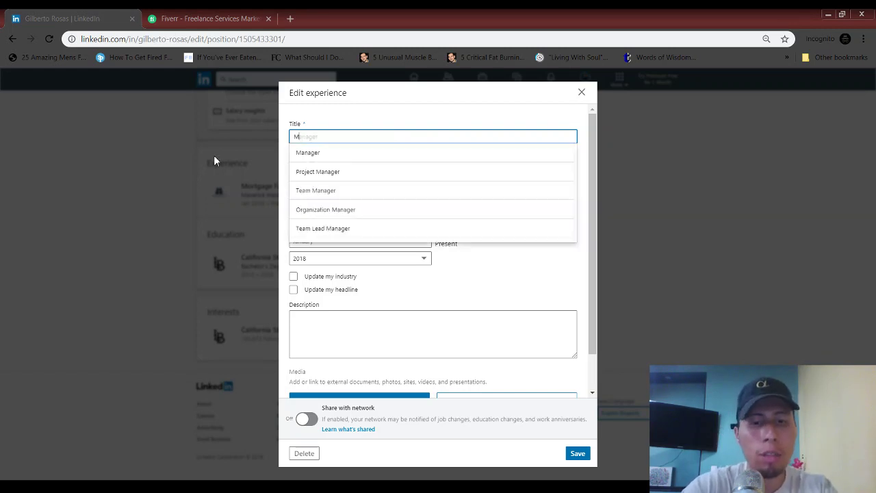
{"action": "type", "text": "ortgage Growth Consultant"}
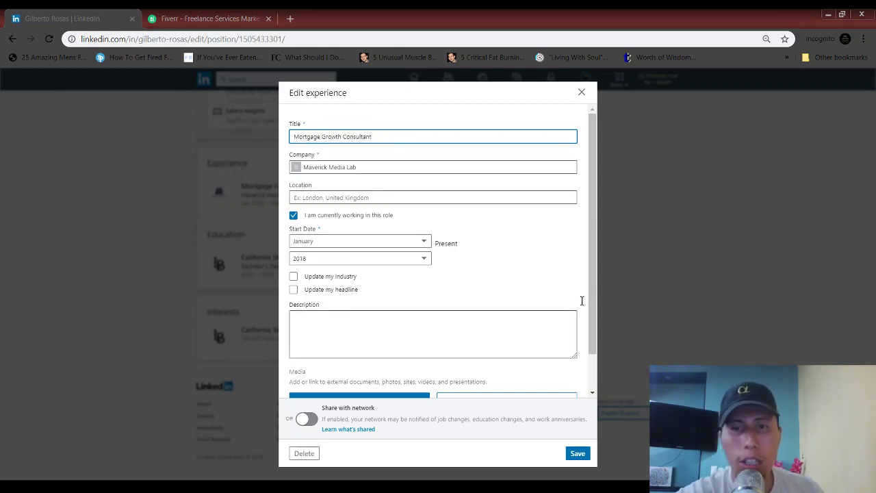
{"action": "left_click_drag", "start_coordinate": [590, 297], "coordinate": [608, 362]}
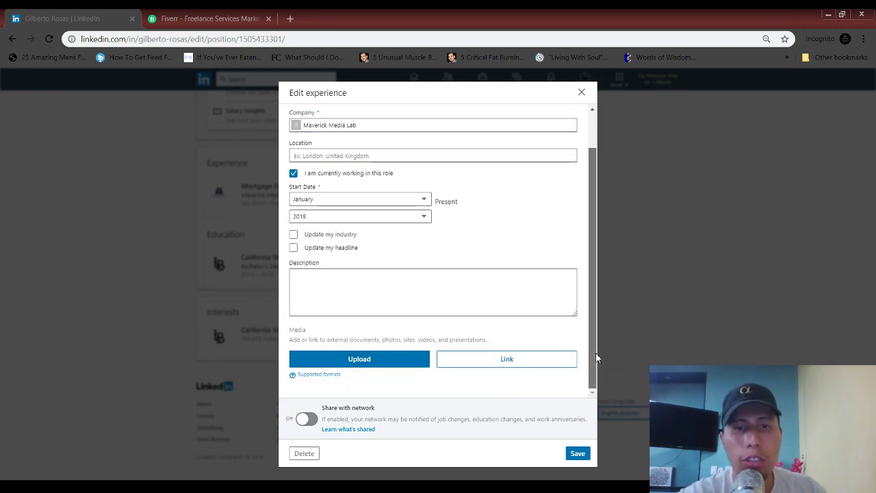
{"action": "left_click", "coordinate": [577, 454]}
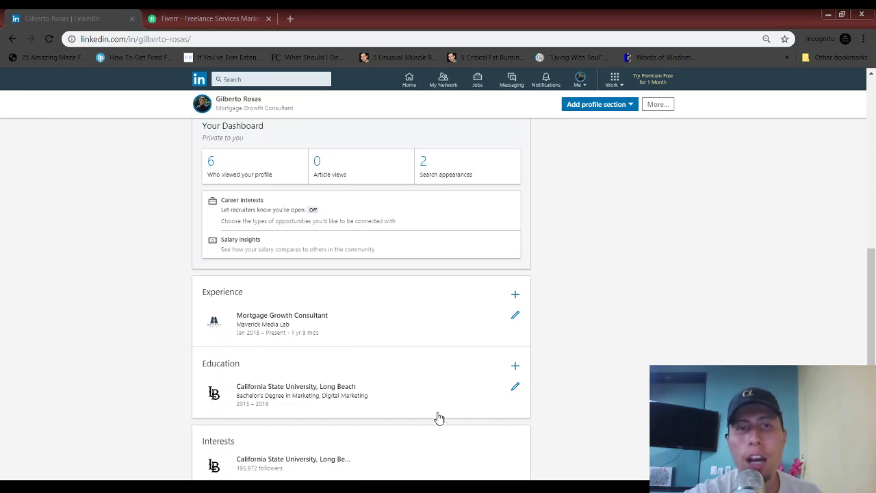
{"action": "scroll", "coordinate": [873, 341], "scroll_direction": "down", "scroll_amount": 2}
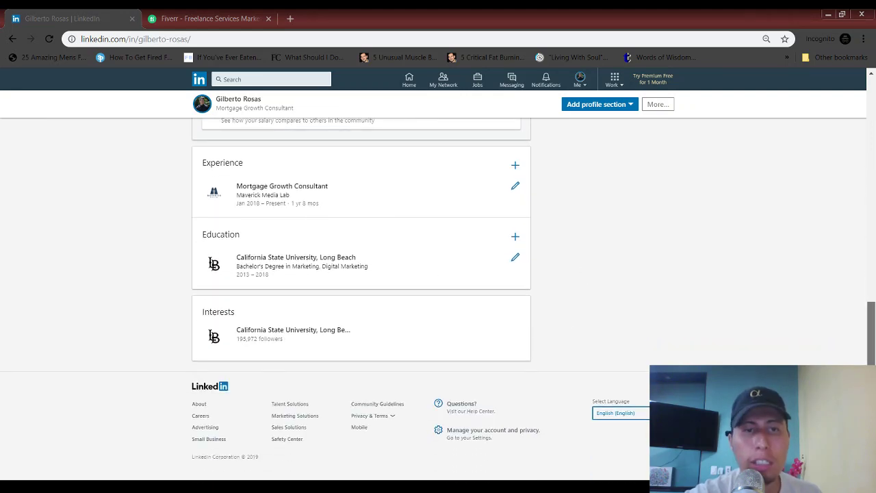
{"action": "left_click_drag", "start_coordinate": [872, 340], "coordinate": [874, 164]}
{"action": "left_click", "coordinate": [665, 106]}
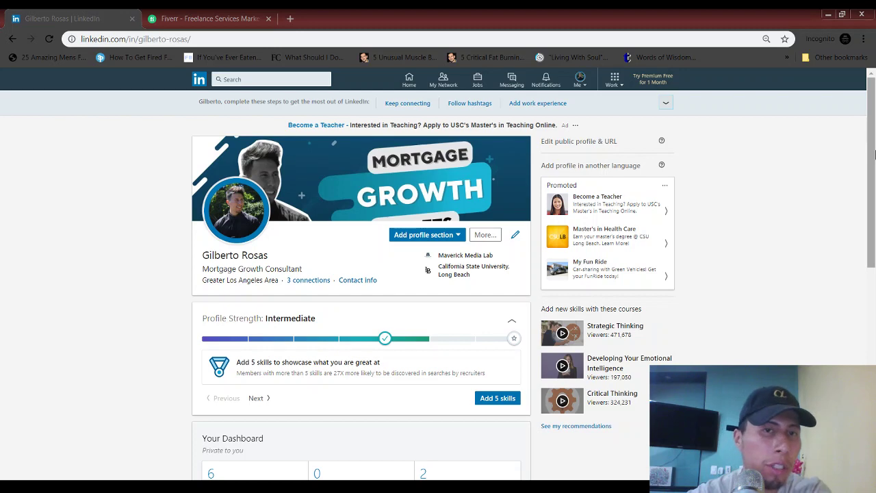
{"action": "left_click_drag", "start_coordinate": [875, 168], "coordinate": [875, 249]}
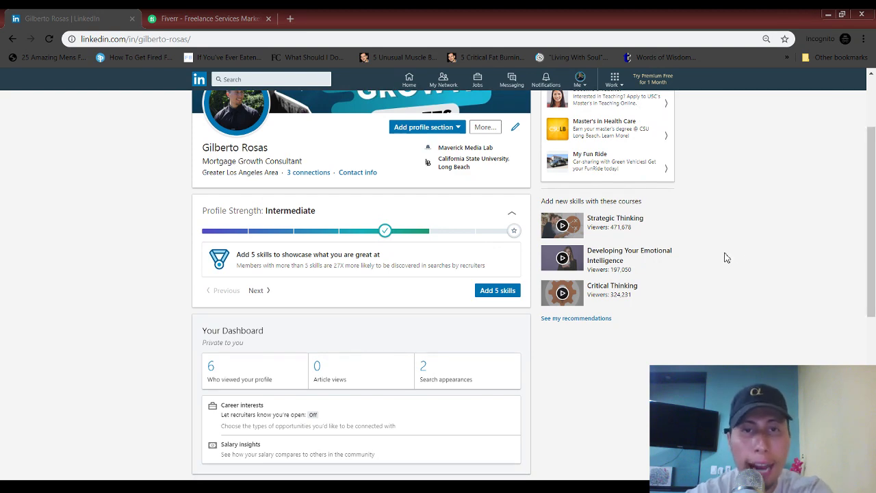
{"action": "left_click", "coordinate": [454, 132]}
{"action": "left_click", "coordinate": [814, 282]}
{"action": "left_click_drag", "start_coordinate": [875, 222], "coordinate": [874, 173]}
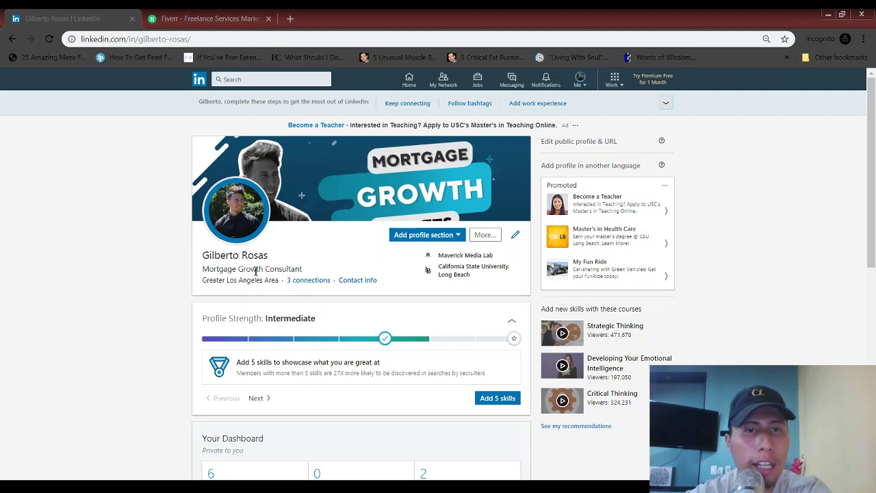
- Replace the intro headline with 'Helping Mortgage Originators Get 2-5 Pre-Approvals Per Month' and save
{"action": "left_click", "coordinate": [517, 236]}
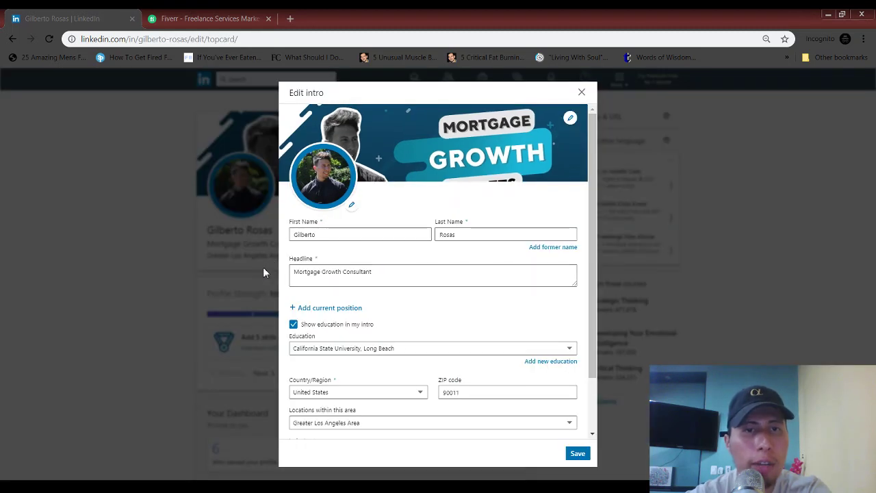
{"action": "left_click", "coordinate": [362, 271]}
{"action": "left_click_drag", "start_coordinate": [384, 272], "coordinate": [221, 268]}
{"action": "type", "text": "Help"}
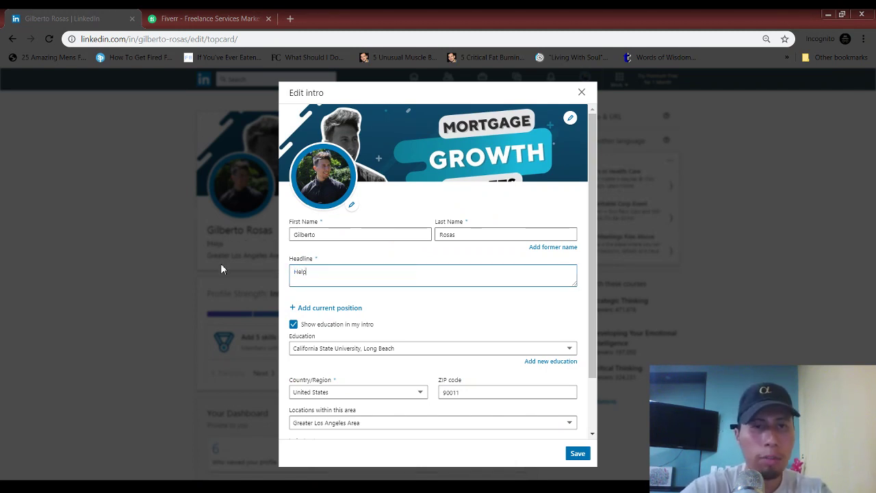
{"action": "type", "text": "iging Mortga"}
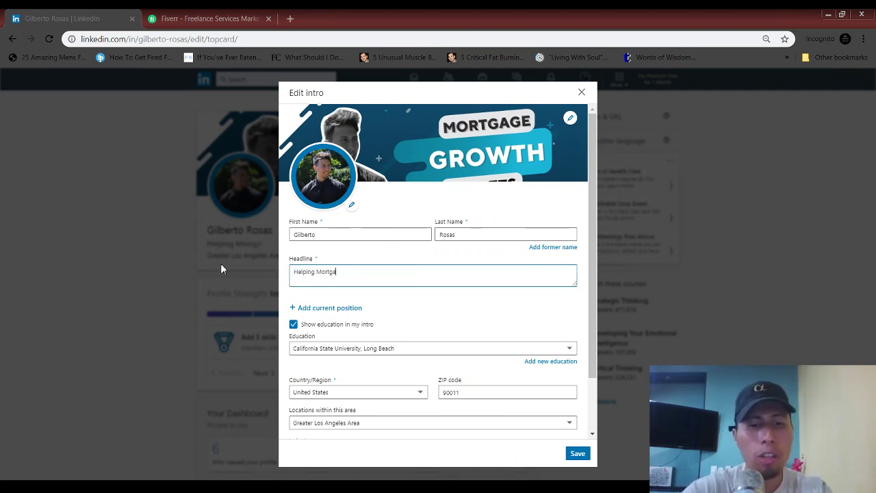
{"action": "type", "text": "ge Originato"}
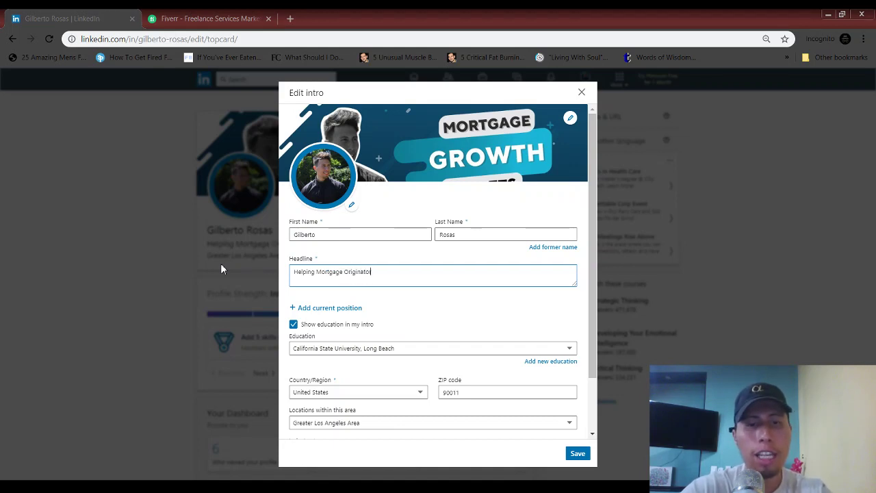
{"action": "type", "text": "rs Get 2"}
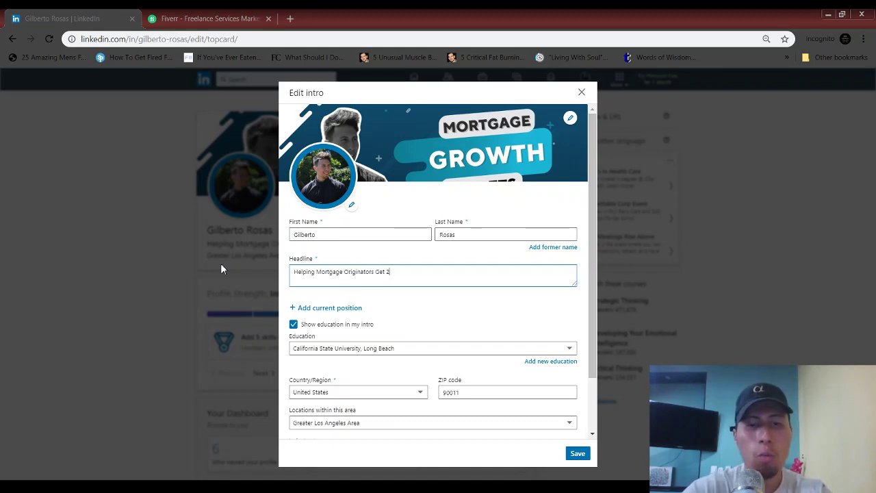
{"action": "type", "text": "-5 Pre"}
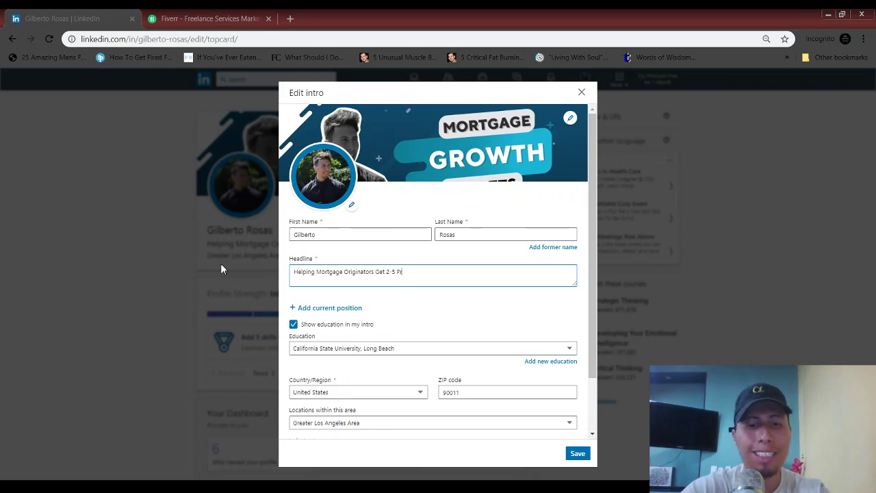
{"action": "key", "text": "BackSpace"}
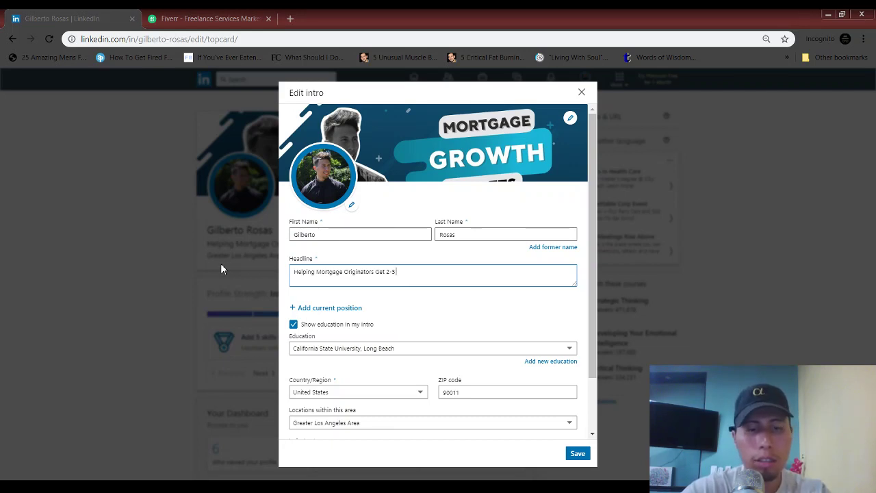
{"action": "type", "text": "Preapp"}
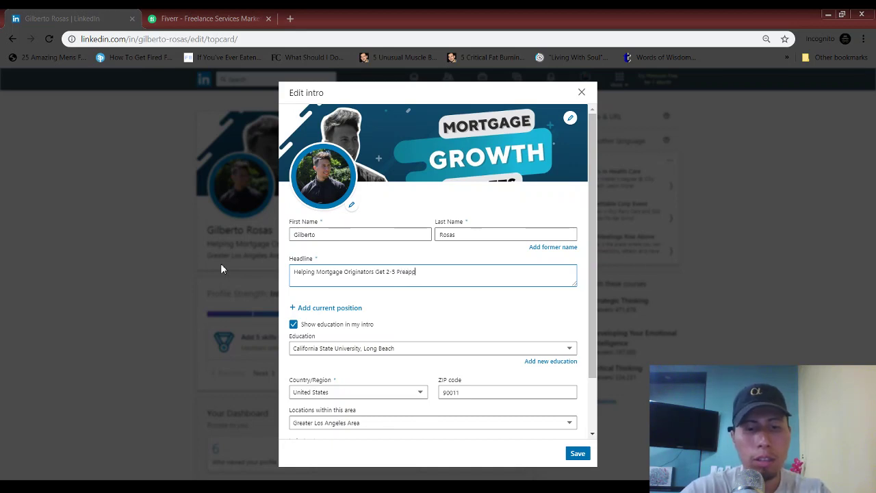
{"action": "type", "text": "rovals"}
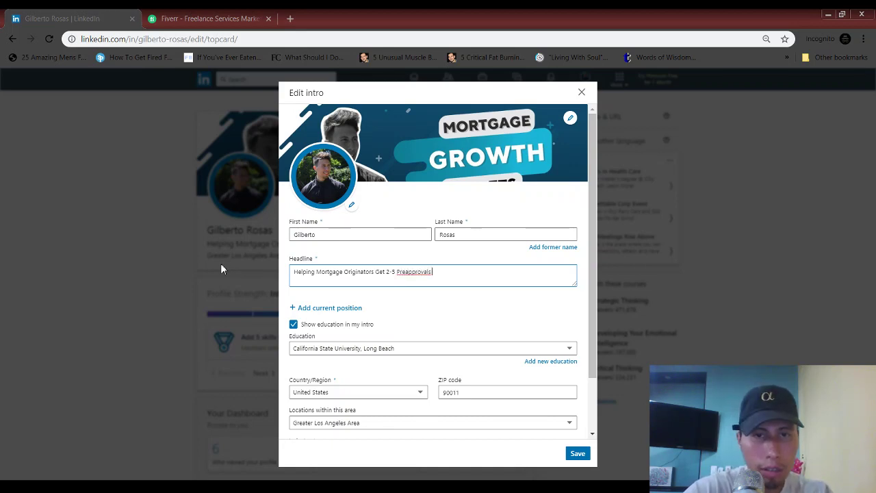
{"action": "key", "text": "BackSpace"}
{"action": "key", "text": "BackSpace"}
{"action": "key", "text": "BackSpace"}
{"action": "key", "text": "BackSpace"}
{"action": "key", "text": "BackSpace"}
{"action": "key", "text": "BackSpace"}
{"action": "key", "text": "BackSpace"}
{"action": "key", "text": "BackSpace"}
{"action": "key", "text": "BackSpace"}
{"action": "key", "text": "BackSpace"}
{"action": "key", "text": "BackSpace"}
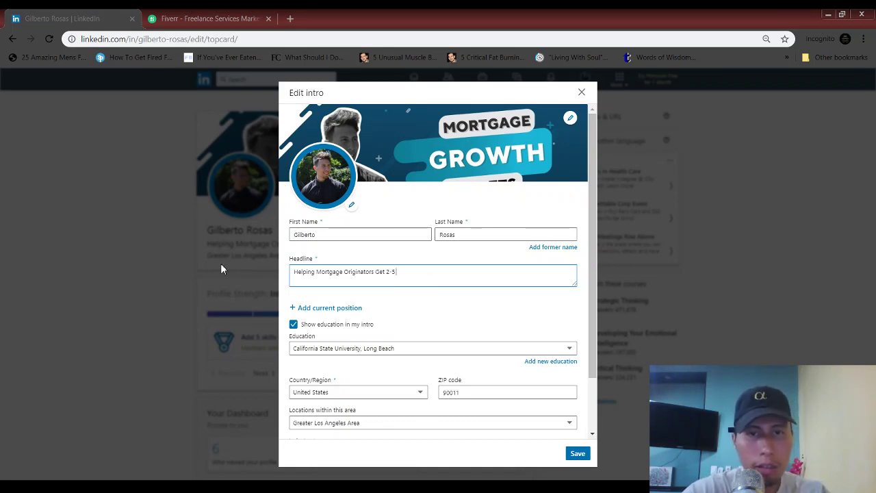
{"action": "type", "text": "Pre"}
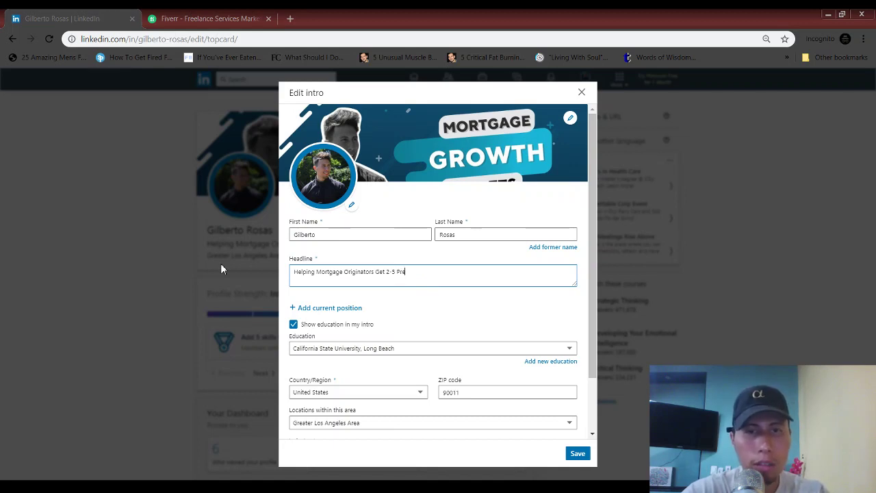
{"action": "type", "text": "-Approvals"}
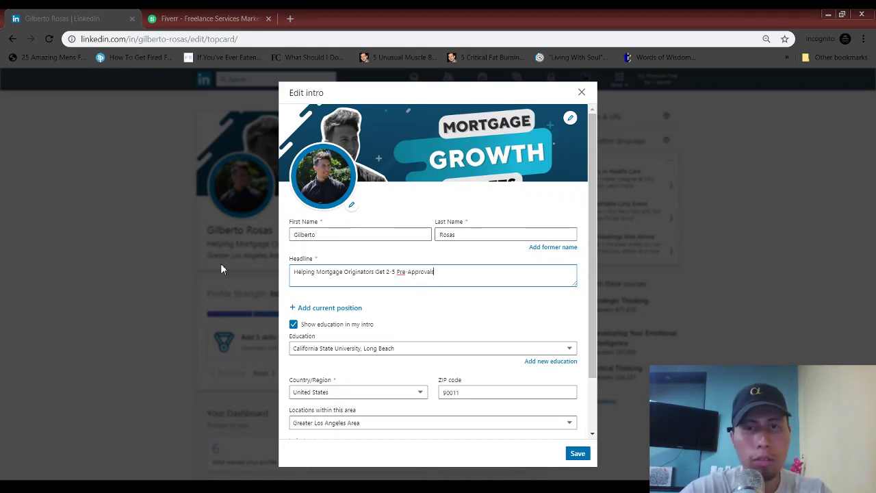
{"action": "type", "text": " Using"}
{"action": "key", "text": "BackSpace"}
{"action": "key", "text": "BackSpace"}
{"action": "key", "text": "BackSpace"}
{"action": "key", "text": "BackSpace"}
{"action": "key", "text": "BackSpace"}
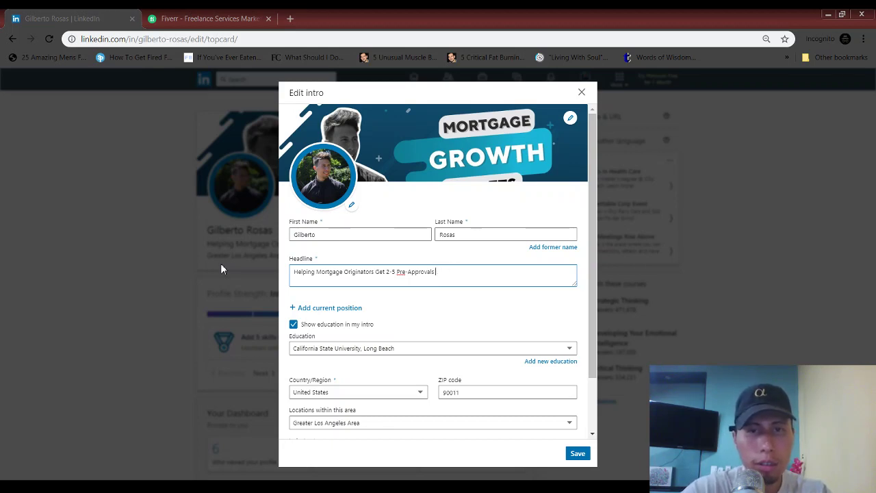
{"action": "type", "text": "Pr"}
{"action": "type", "text": "er Month"}
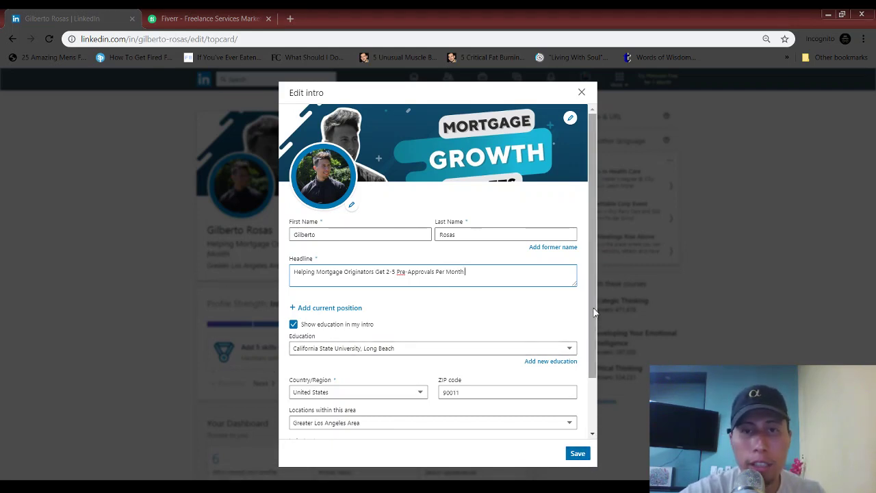
{"action": "left_click_drag", "start_coordinate": [593, 347], "coordinate": [591, 417]}
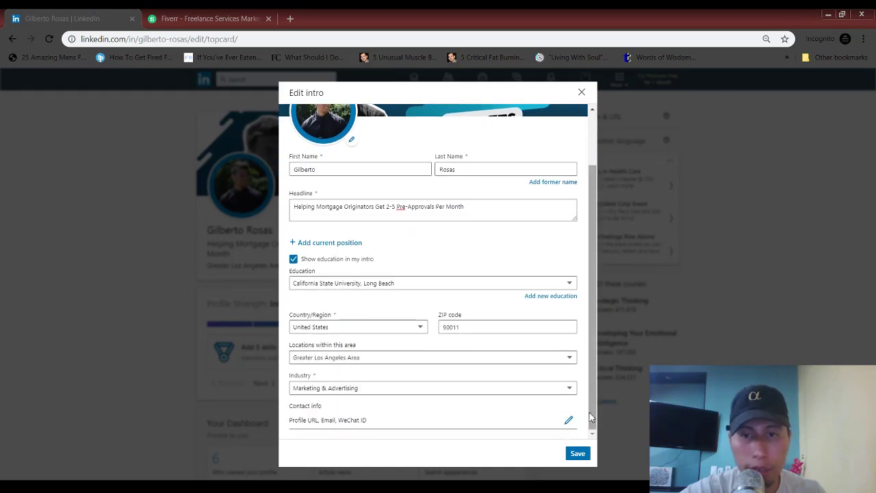
{"action": "left_click", "coordinate": [580, 455]}
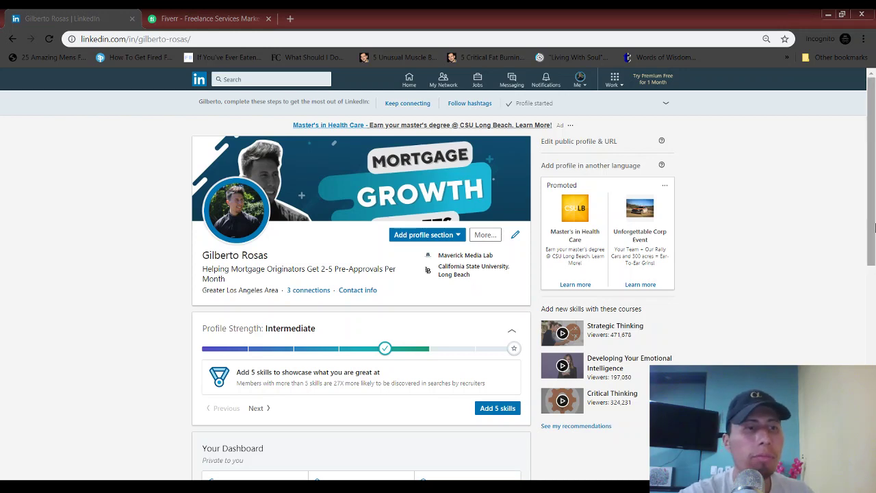
{"action": "left_click_drag", "start_coordinate": [874, 223], "coordinate": [874, 392]}
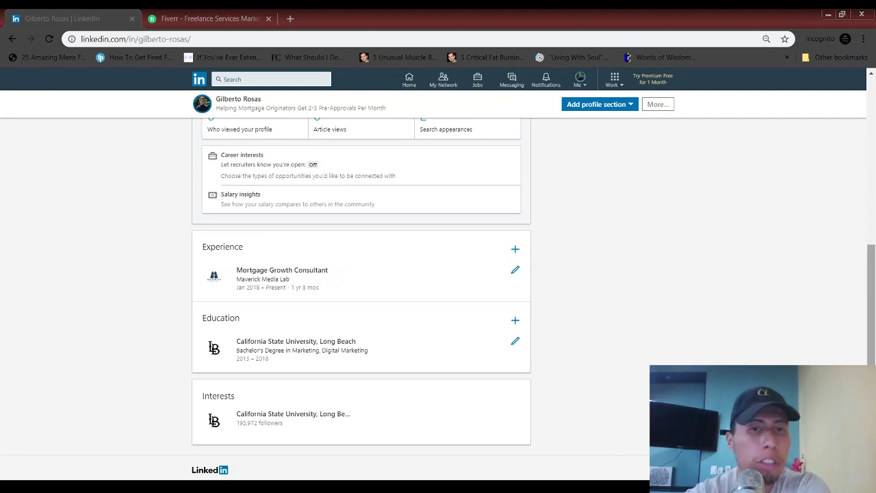
{"action": "scroll", "coordinate": [439, 299], "scroll_direction": "down", "scroll_amount": 2}
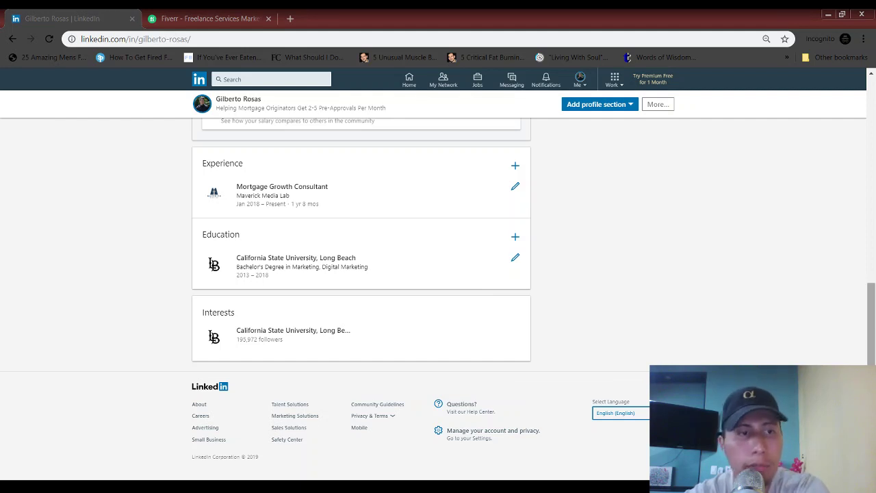
{"action": "scroll", "coordinate": [362, 294], "scroll_direction": "up", "scroll_amount": 4}
{"action": "scroll", "coordinate": [361, 294], "scroll_direction": "up", "scroll_amount": 4}
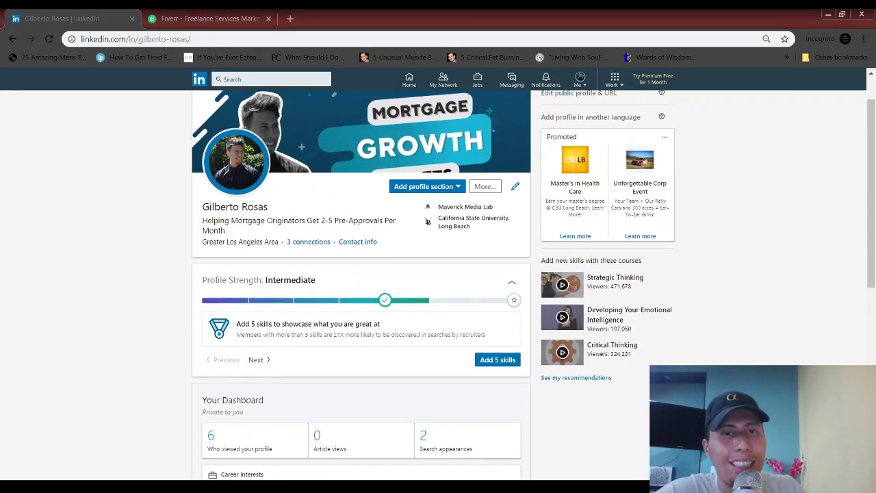
{"action": "scroll", "coordinate": [361, 294], "scroll_direction": "down", "scroll_amount": 1}
{"action": "scroll", "coordinate": [361, 283], "scroll_direction": "down", "scroll_amount": 5}
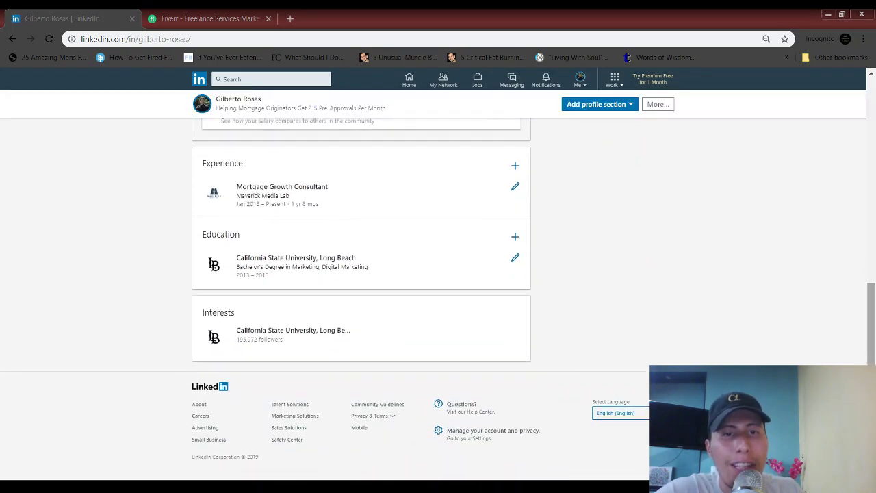
{"action": "scroll", "coordinate": [362, 295], "scroll_direction": "up", "scroll_amount": 8}
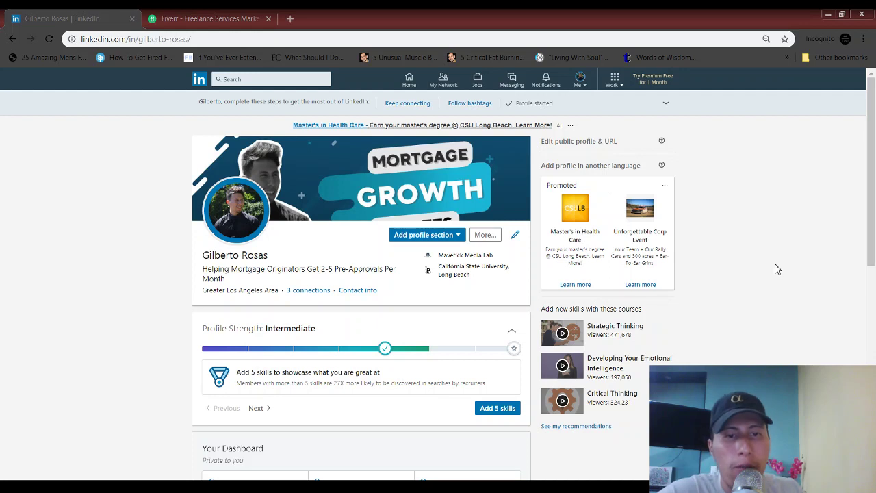
- Collapse the Profile Strength card to hide its add-skills suggestion
{"action": "left_click", "coordinate": [511, 332]}
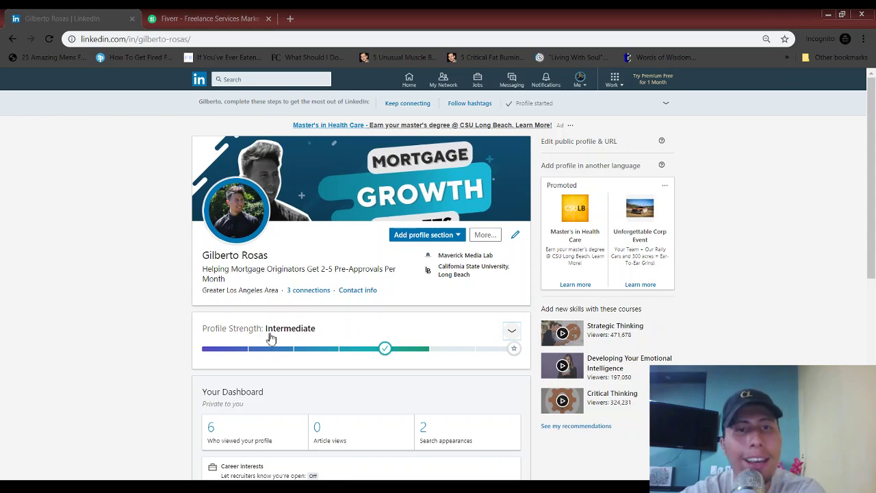
{"action": "left_click_drag", "start_coordinate": [874, 134], "coordinate": [875, 167]}
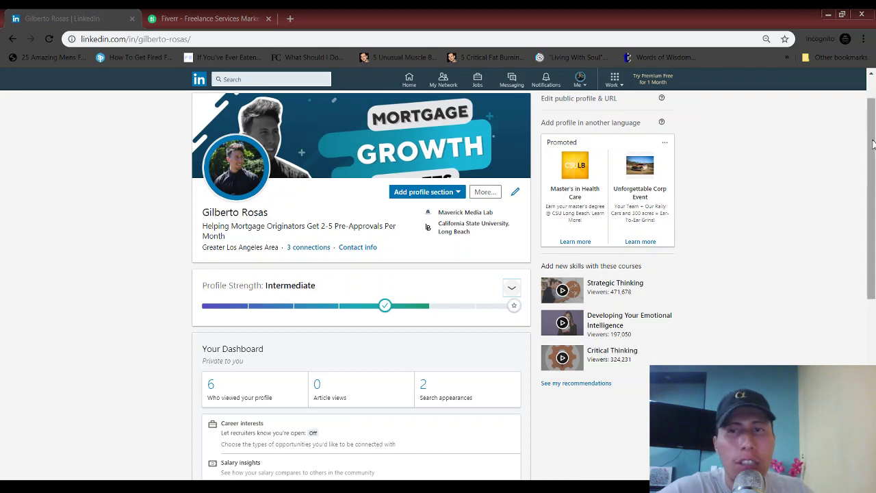
{"action": "scroll", "coordinate": [875, 170], "scroll_direction": "down", "scroll_amount": 1}
{"action": "left_click_drag", "start_coordinate": [875, 170], "coordinate": [875, 137]}
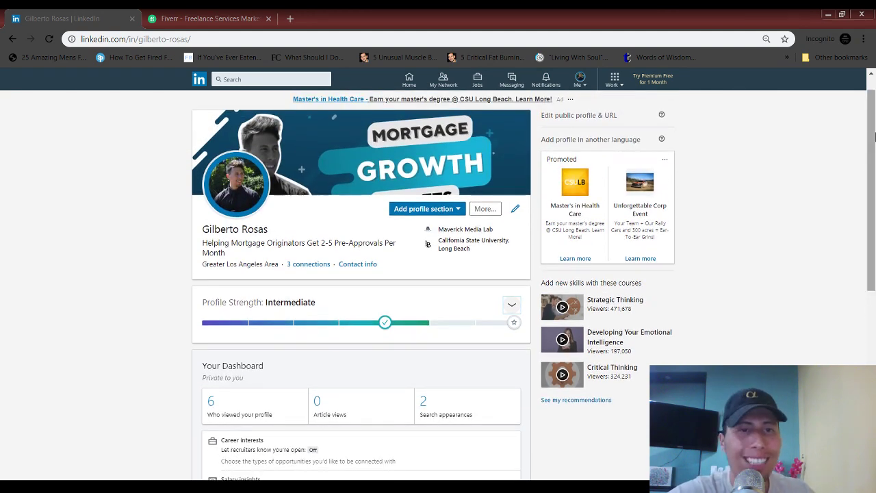